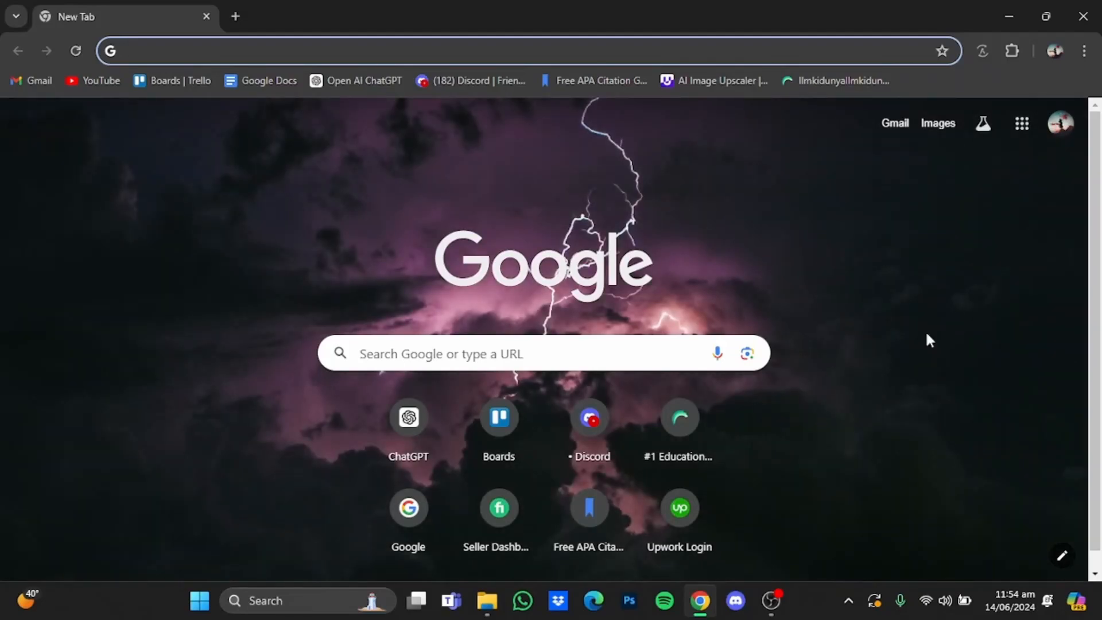
# Step: Search the web for "leonardo ai", open the Leonardo AI site, launch its app and open the Image Generation tool
pyautogui.write('leo')
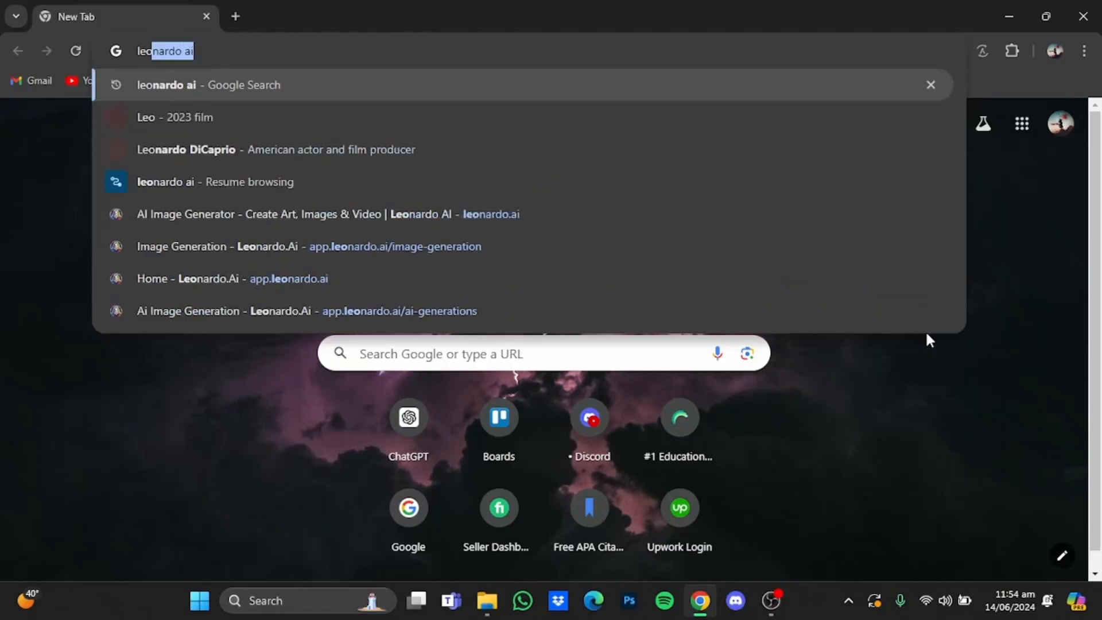
pyautogui.write('nardo ai')
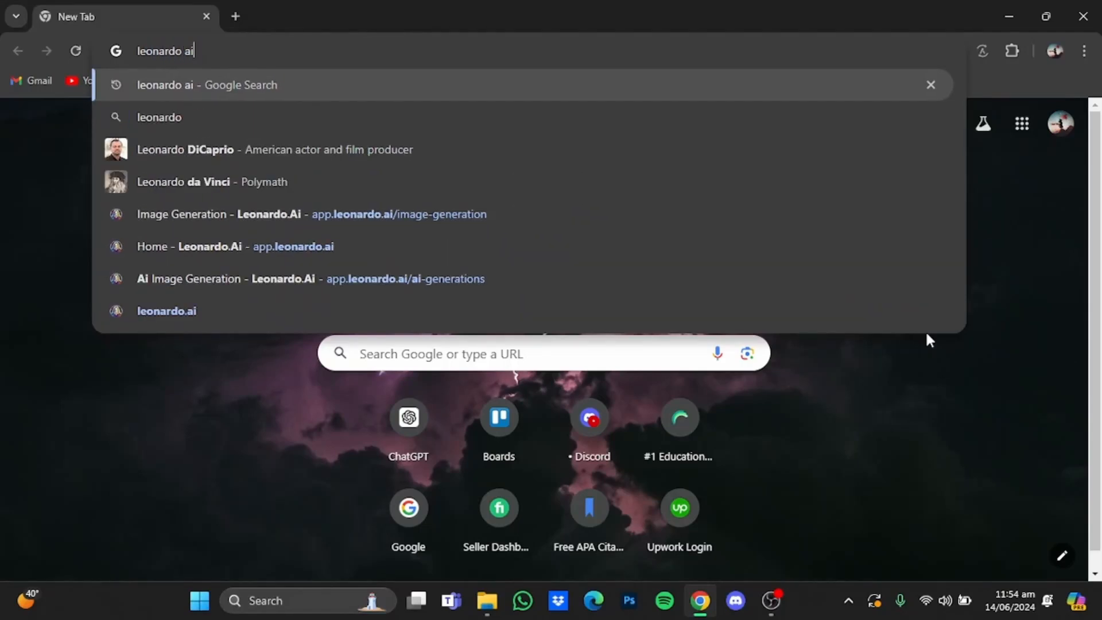
pyautogui.press('Return')
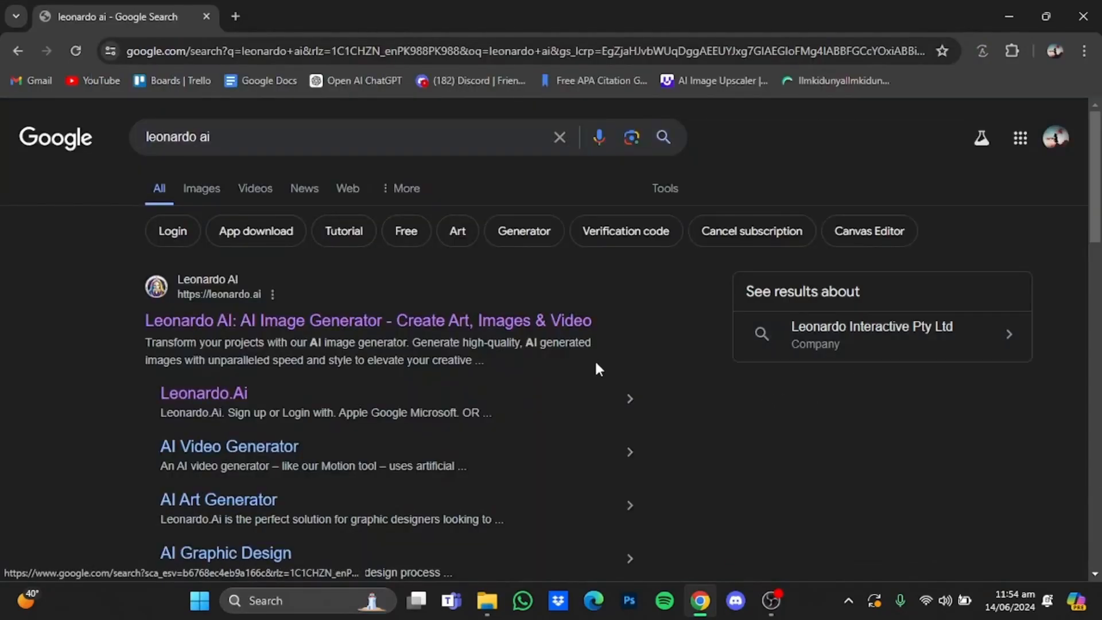
pyautogui.click(511, 327)
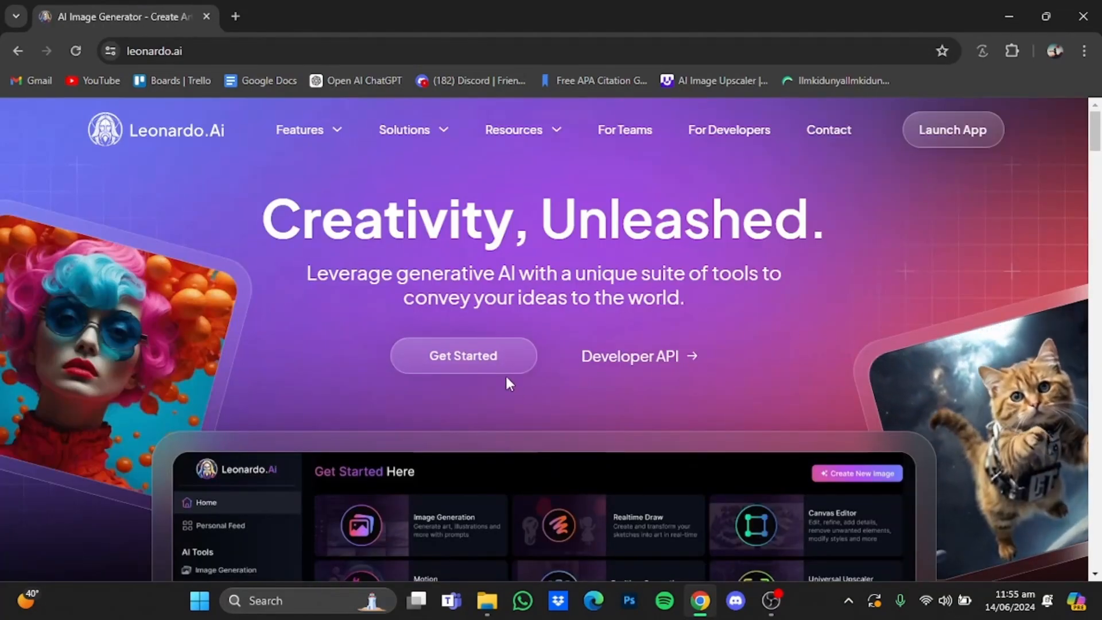
pyautogui.click(499, 372)
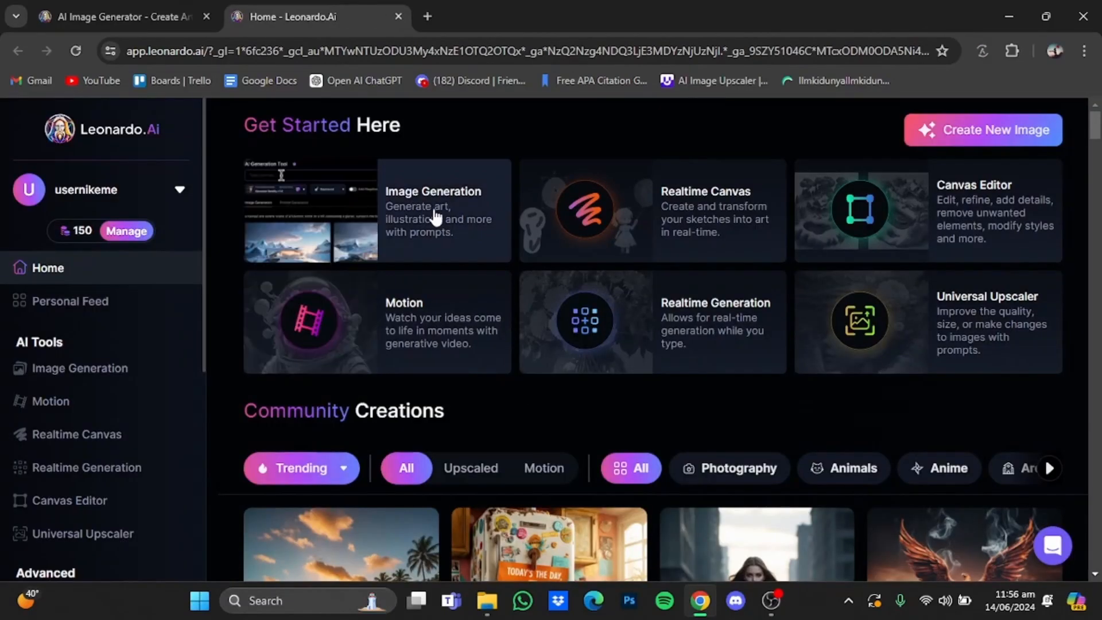
pyautogui.click(430, 196)
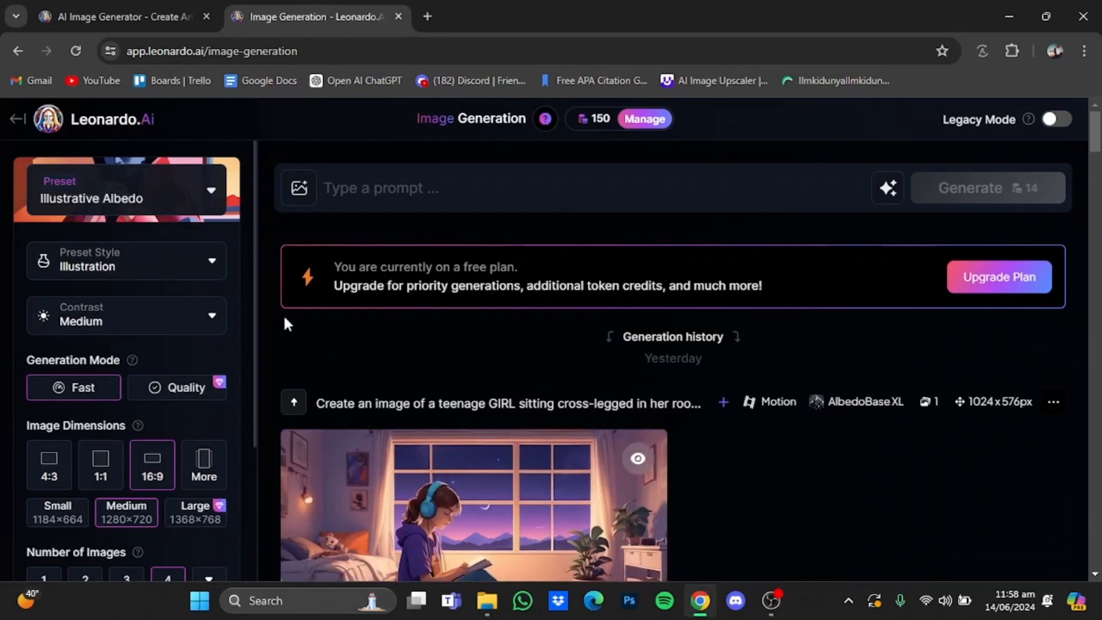
# Step: Browse the platform presets and the preset style options available for image generation
pyautogui.click(208, 195)
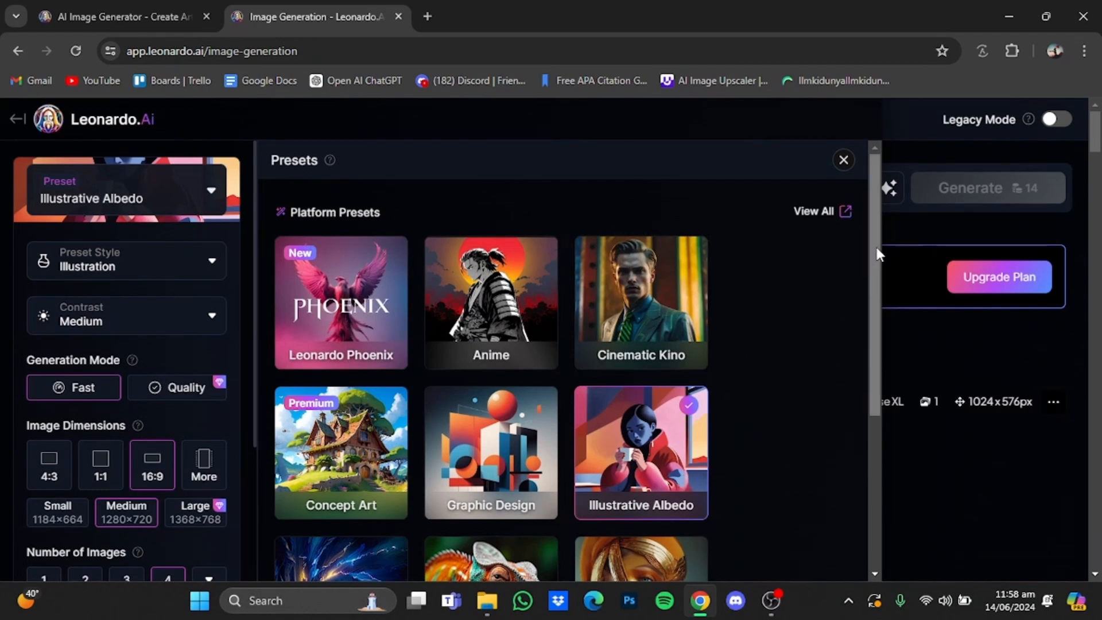
pyautogui.scroll(-2, 878, 325)
pyautogui.moveTo(877, 325); pyautogui.dragTo(877, 327)
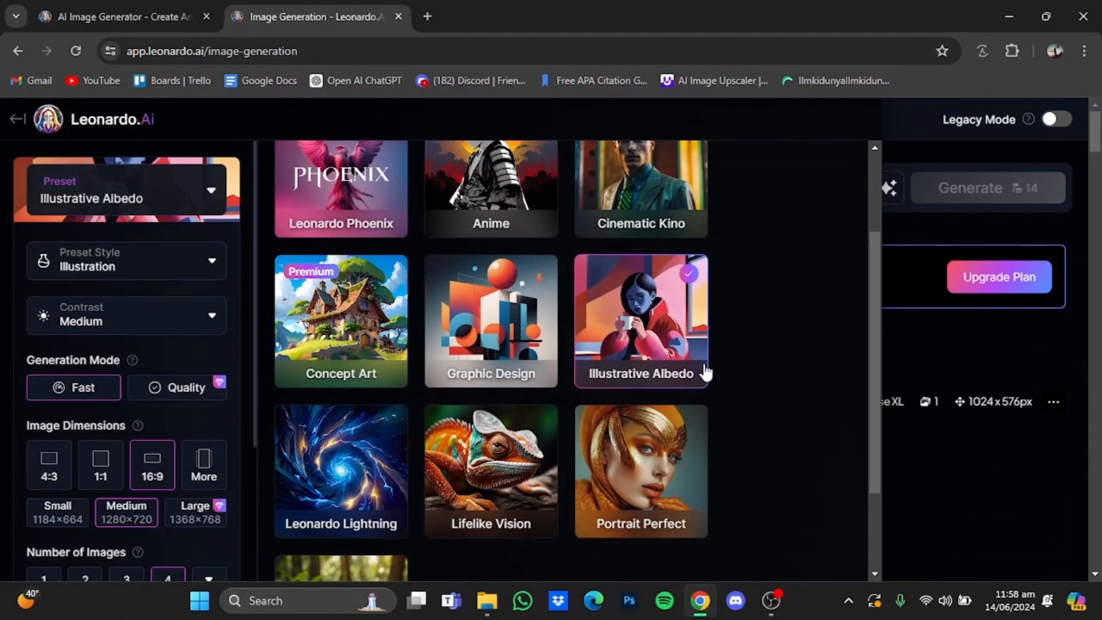
pyautogui.click(904, 119)
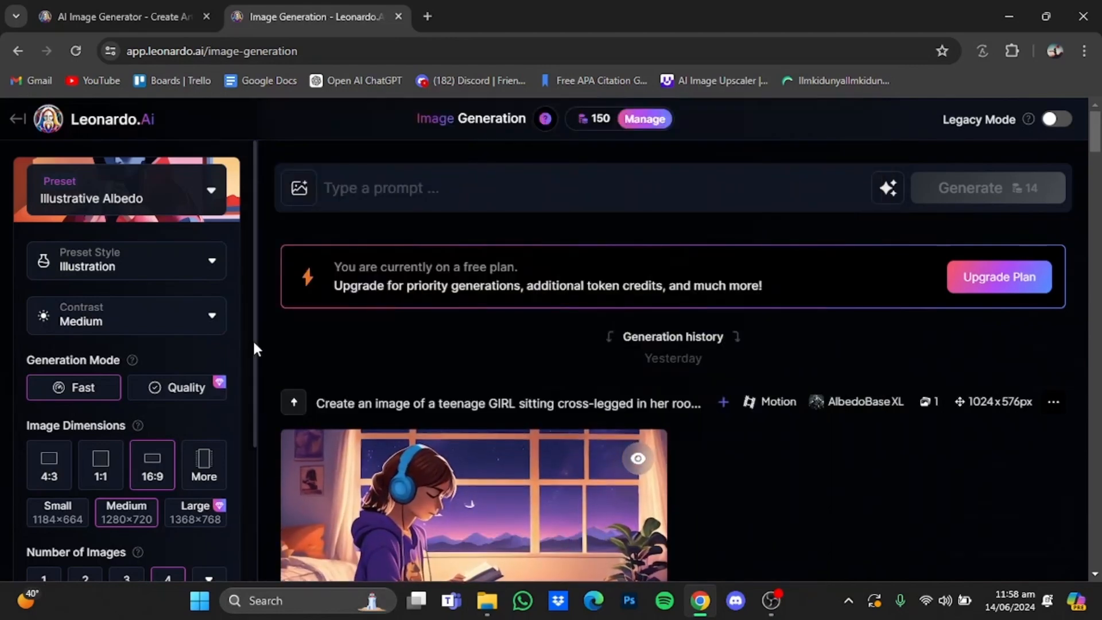
pyautogui.click(222, 279)
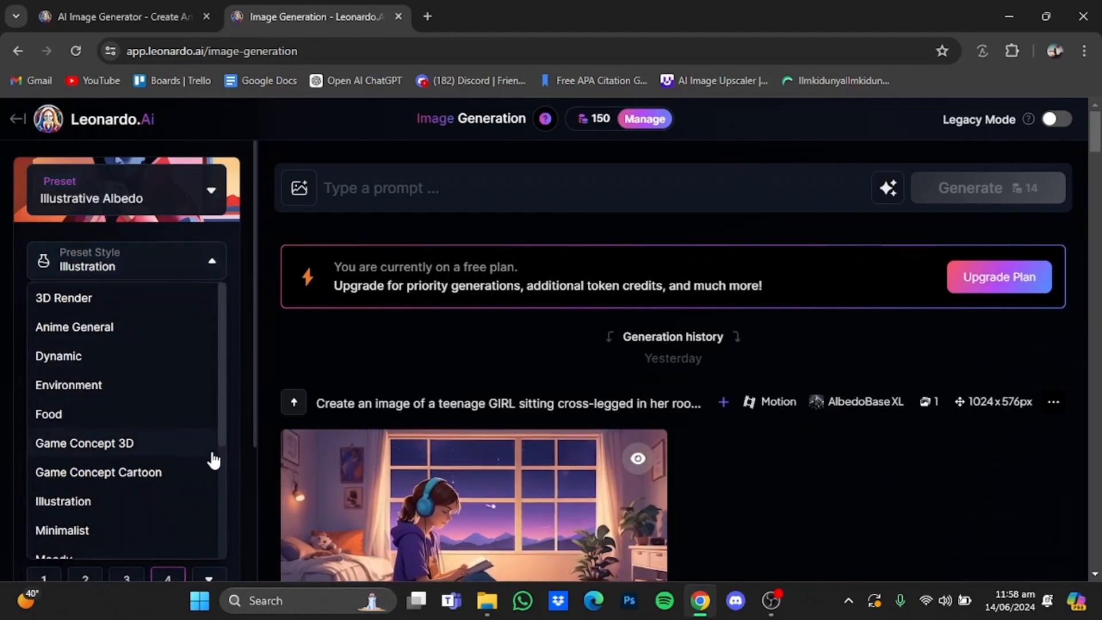
pyautogui.click(233, 280)
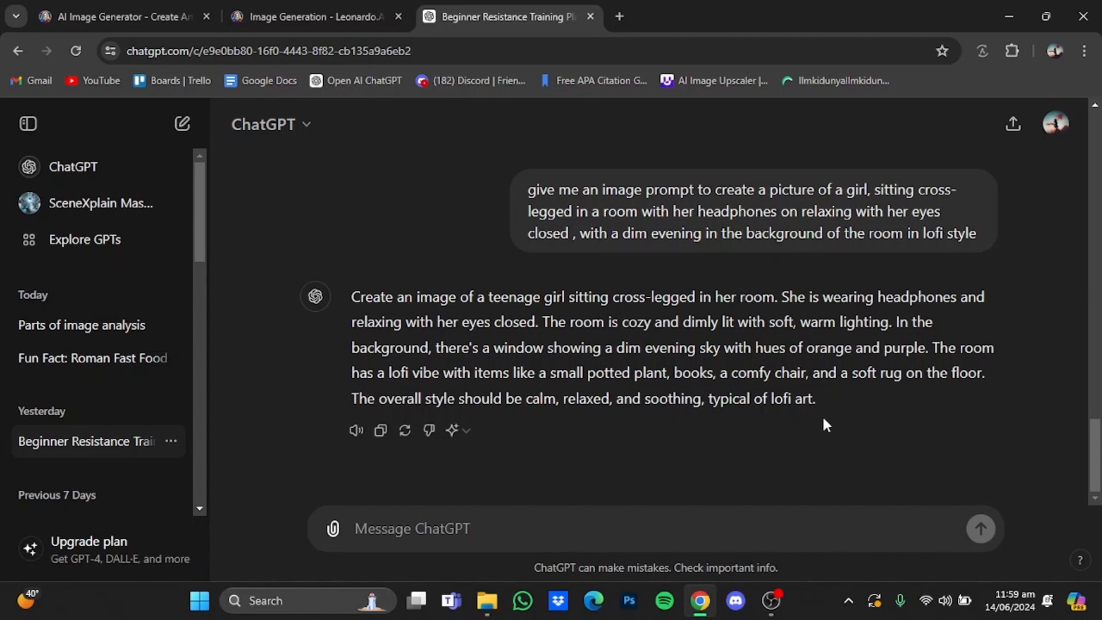
# Step: Copy ChatGPT's prompt about a teenage girl relaxing in a lofi room into Leonardo.Ai's prompt and generate the images
pyautogui.moveTo(818, 402); pyautogui.dragTo(351, 303)
pyautogui.hotkey('ctrl', 'c')
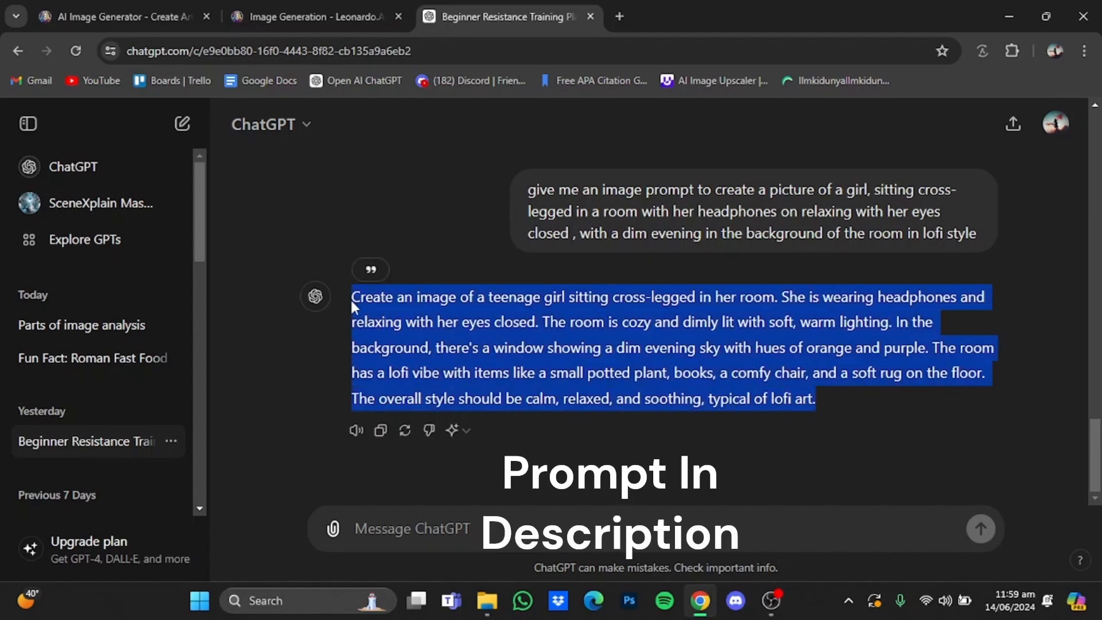
pyautogui.click(297, 14)
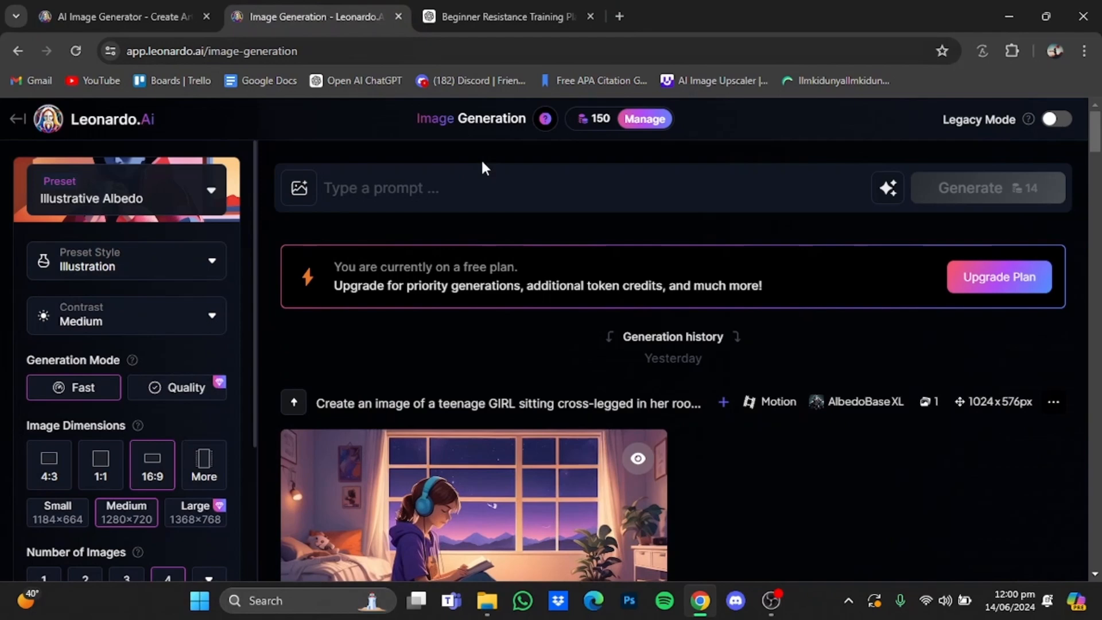
pyautogui.click(522, 204)
pyautogui.hotkey('ctrl', 'v')
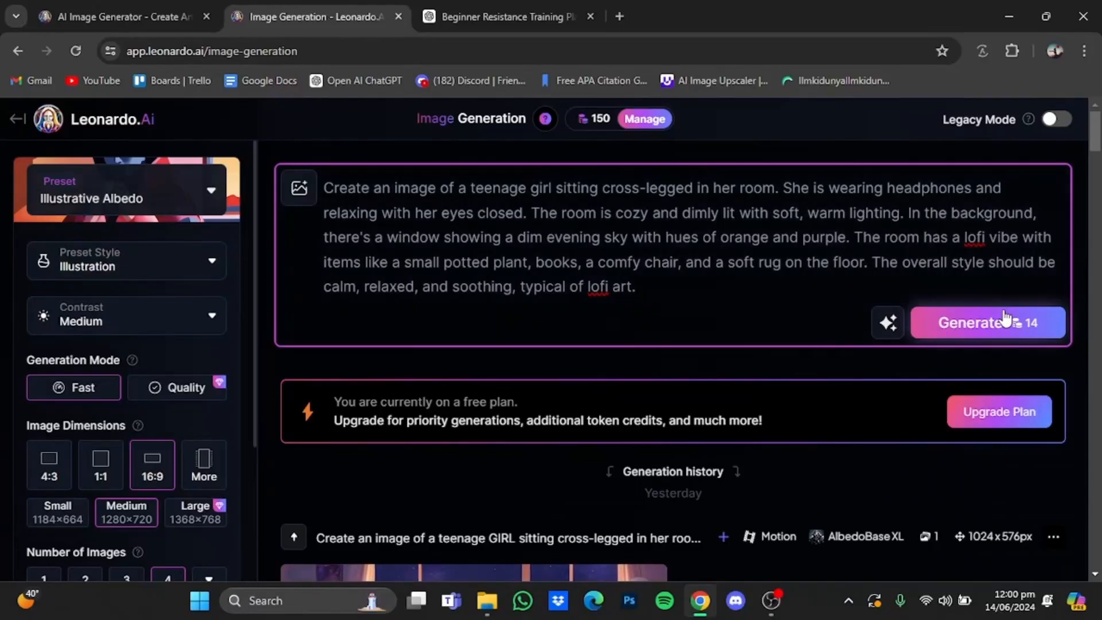
pyautogui.click(988, 321)
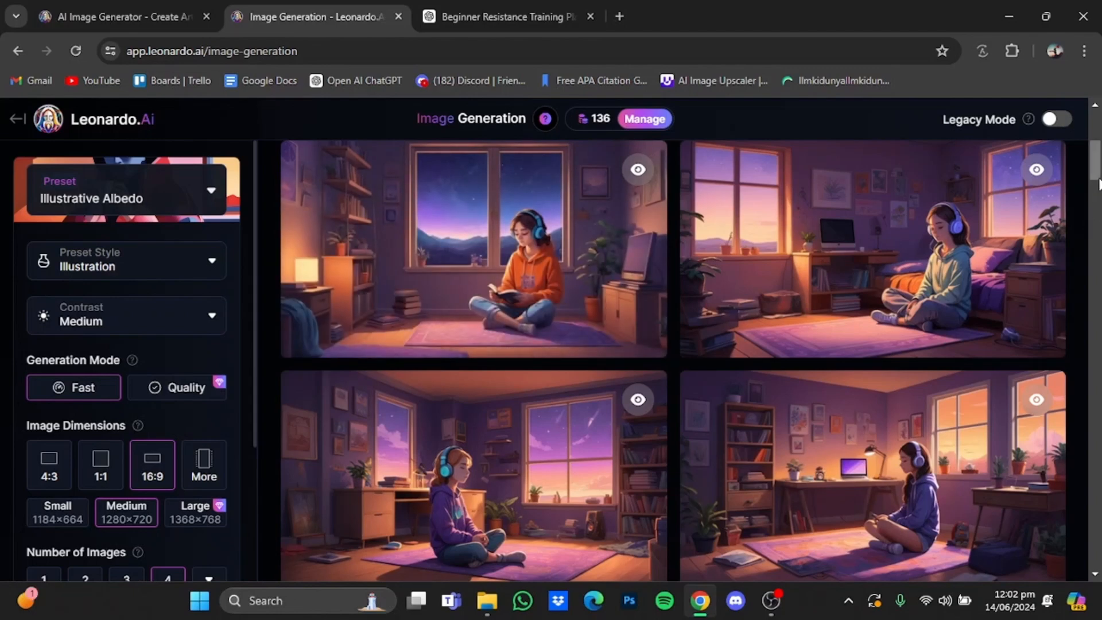
# Step: Download the generated image of the girl in the orange hoodie to the Desktop as a JPEG under the suggested file name
pyautogui.scroll(5, 1099, 184)
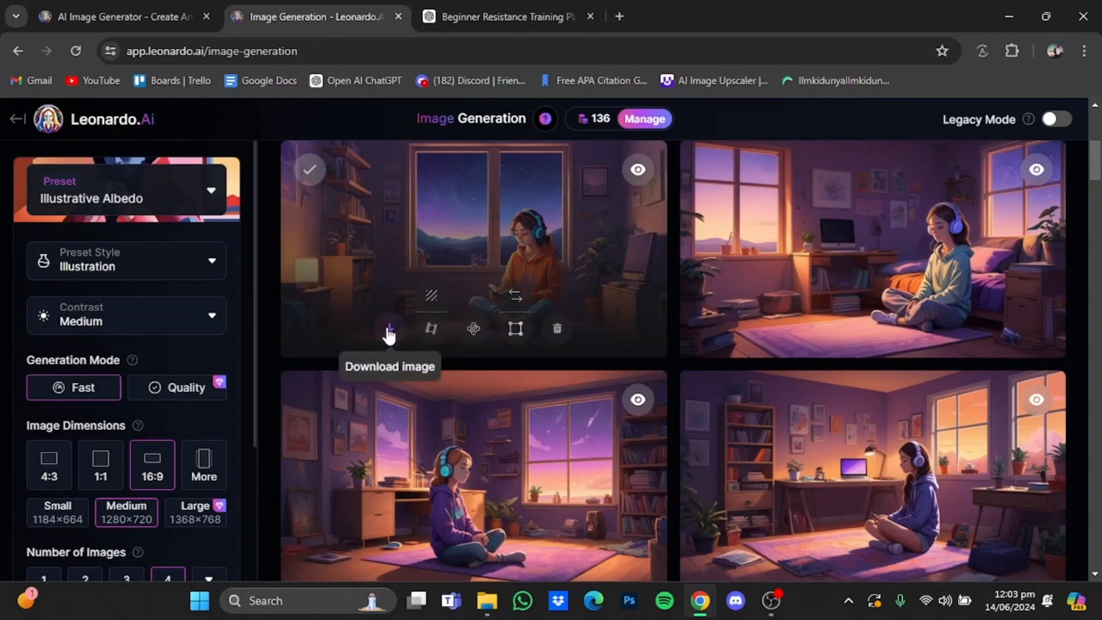
pyautogui.click(389, 332)
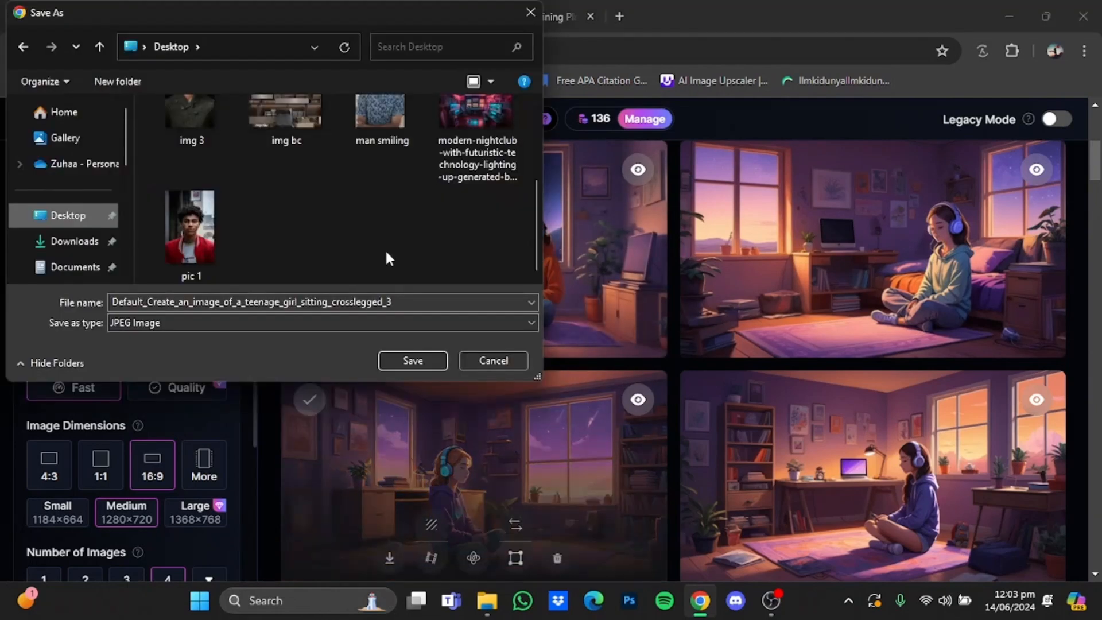
pyautogui.click(410, 358)
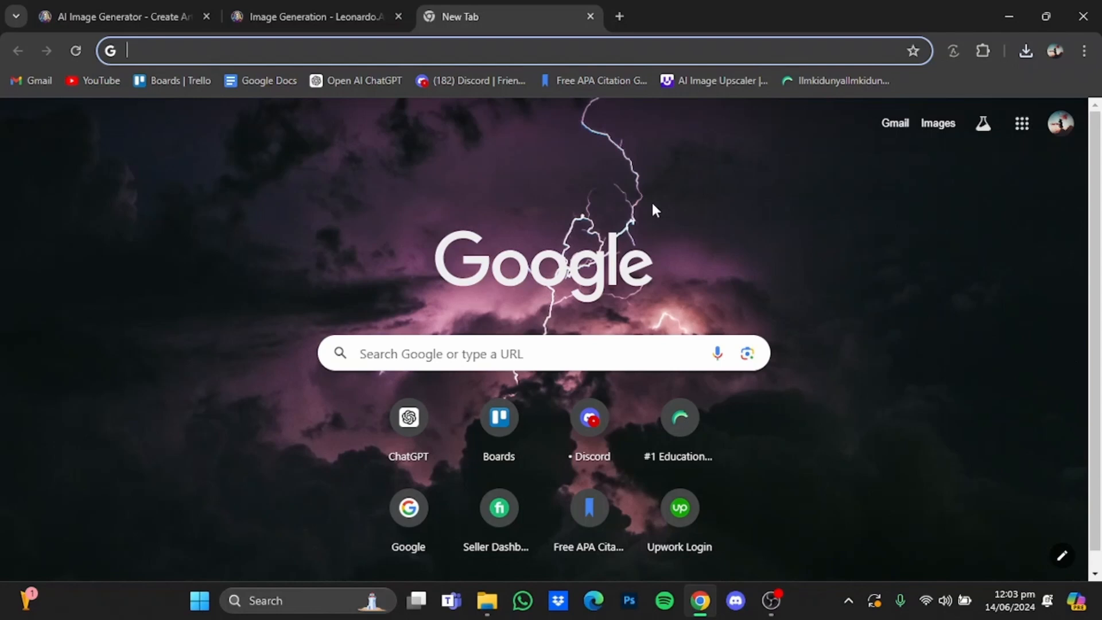
# Step: Search the web for "leia pix .ai" and open the LeiaPix - Immersity AI result
pyautogui.write('leia p')
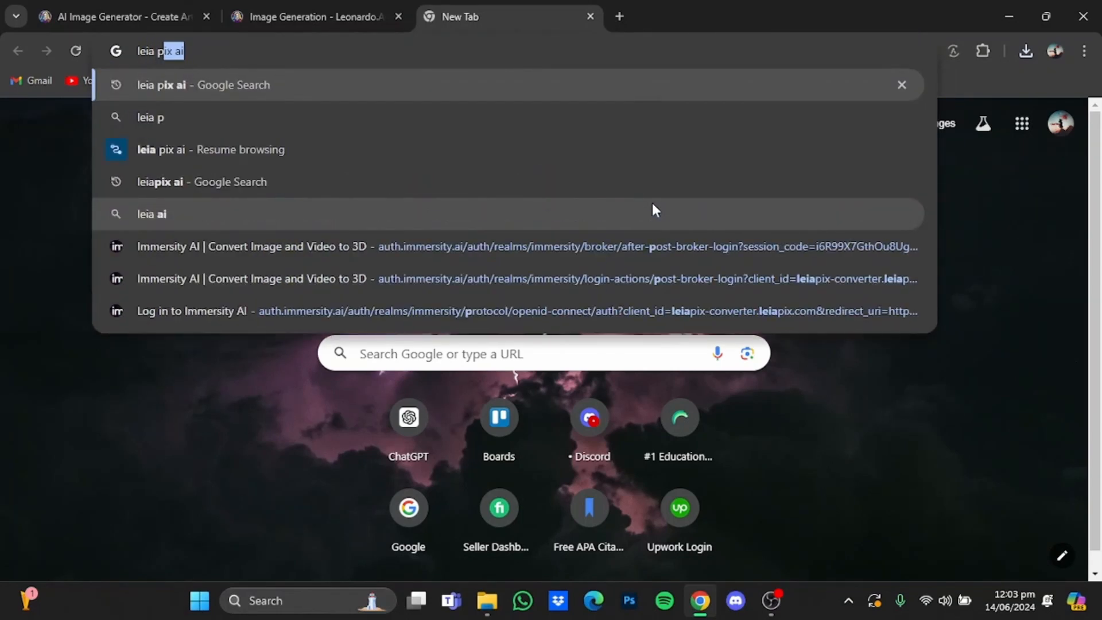
pyautogui.write('ix .')
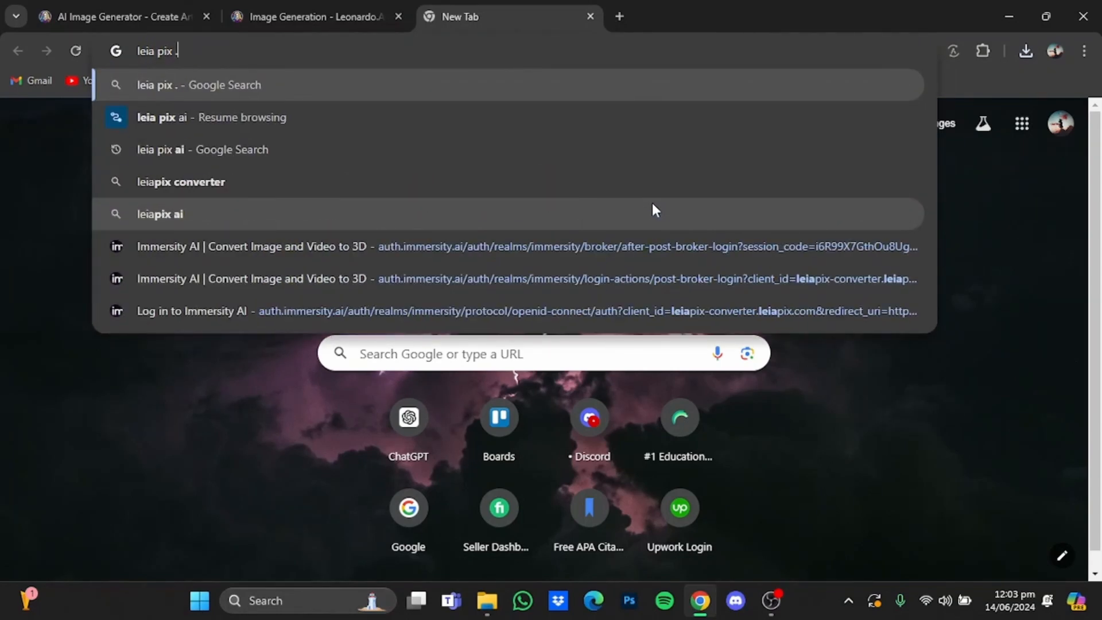
pyautogui.write('ai')
pyautogui.press('Return')
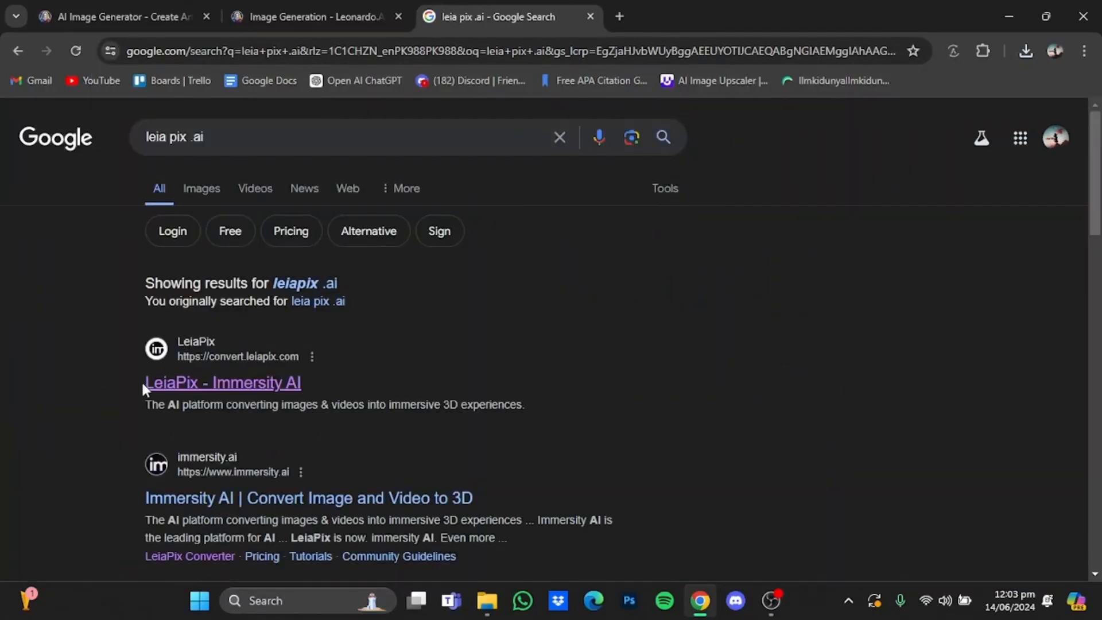
pyautogui.click(181, 381)
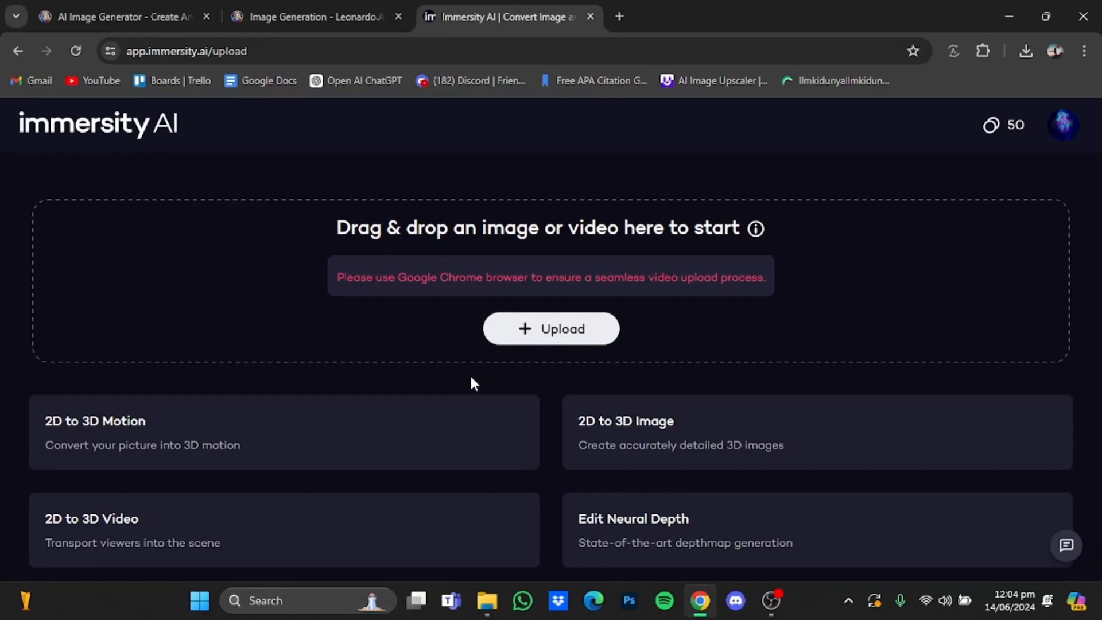
# Step: Upload the image Default_Create_an_image_of_a_teenage_girl_sitting_crosslegged_3 from the Desktop to Immersity AI
pyautogui.click(537, 338)
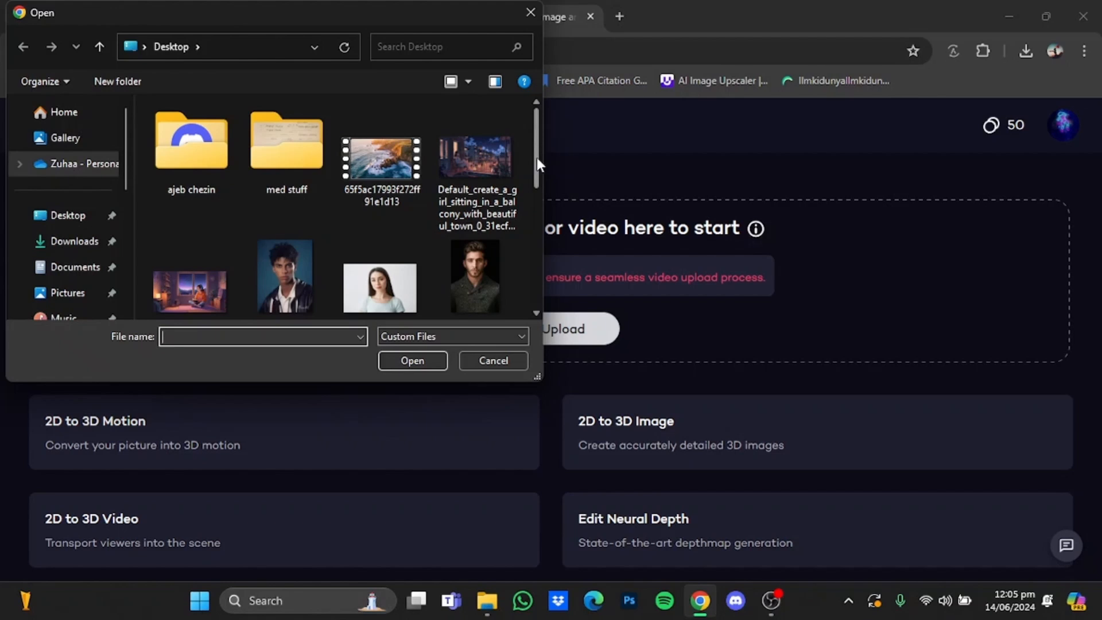
pyautogui.moveTo(537, 158); pyautogui.dragTo(524, 253)
pyautogui.scroll(3, 241, 296)
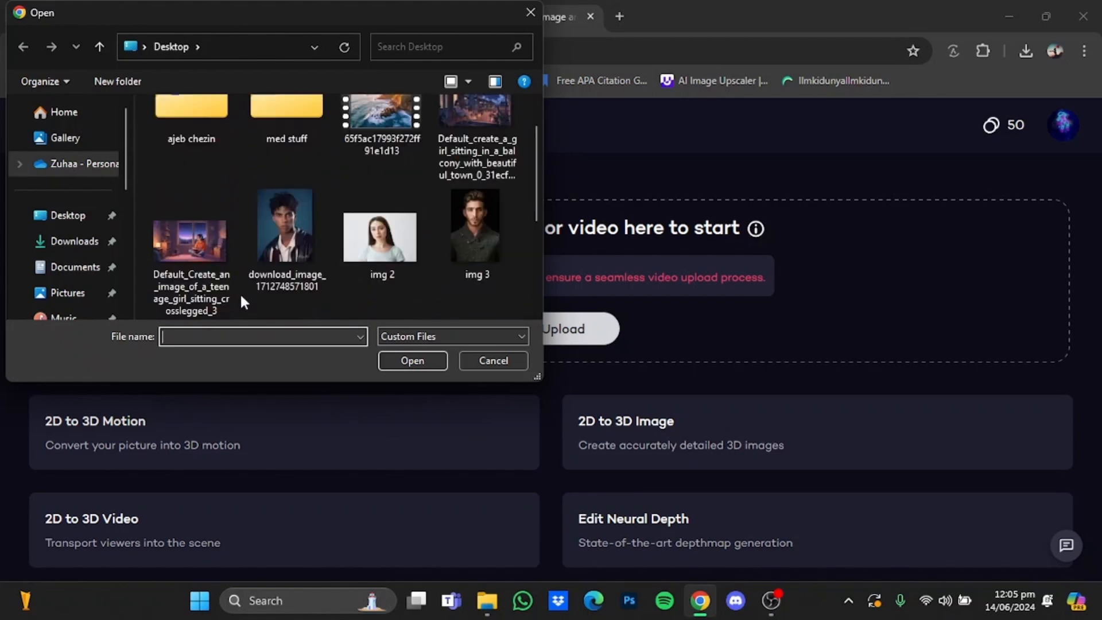
pyautogui.click(207, 259)
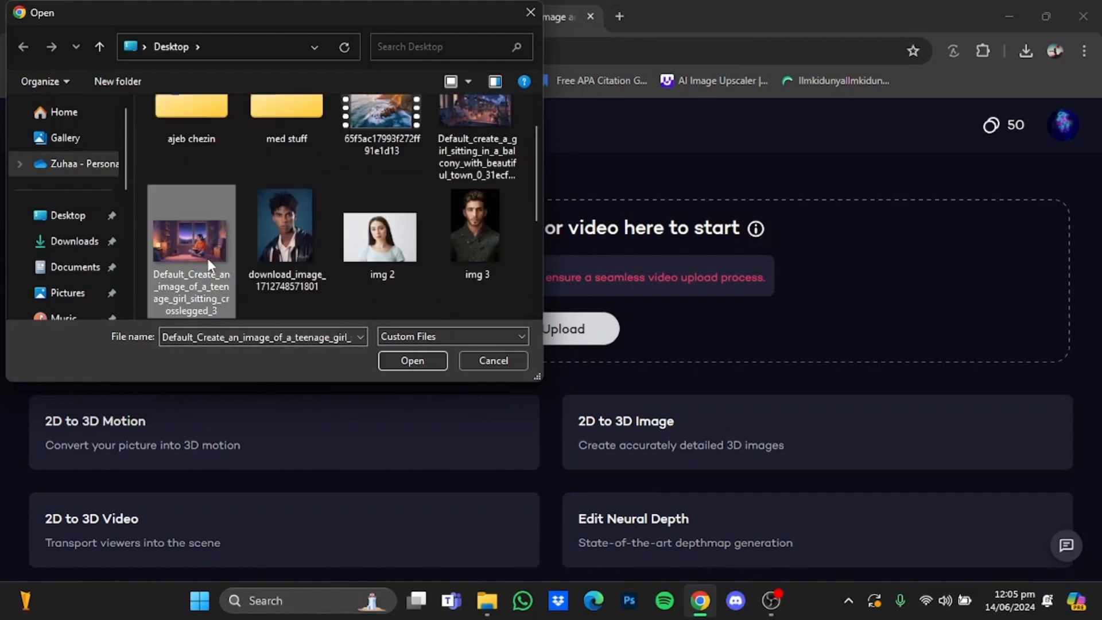
pyautogui.click(426, 361)
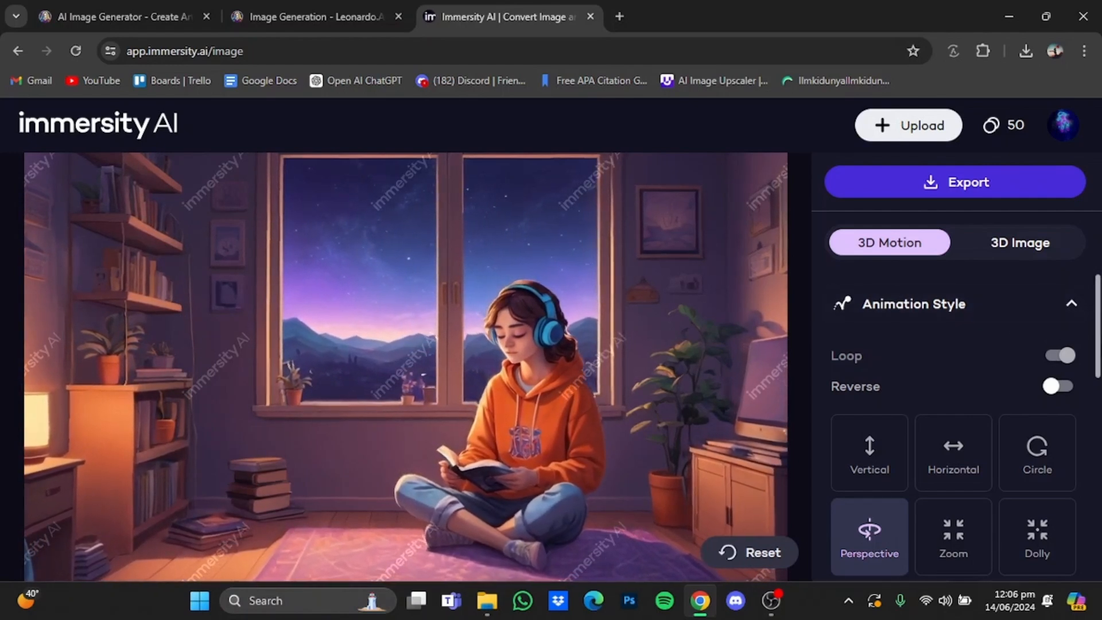
# Step: Try the Vertical, Horizontal and Circle animation styles on the image, then return to Perspective
pyautogui.scroll(-2, 1019, 333)
pyautogui.scroll(-2, 953, 373)
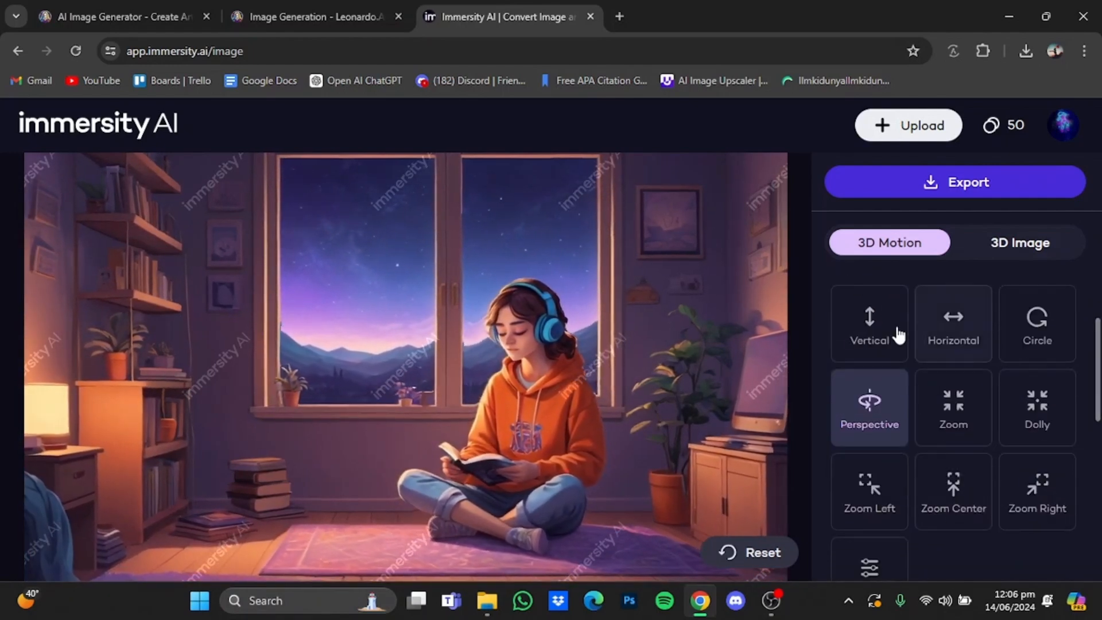
pyautogui.click(871, 343)
pyautogui.click(954, 336)
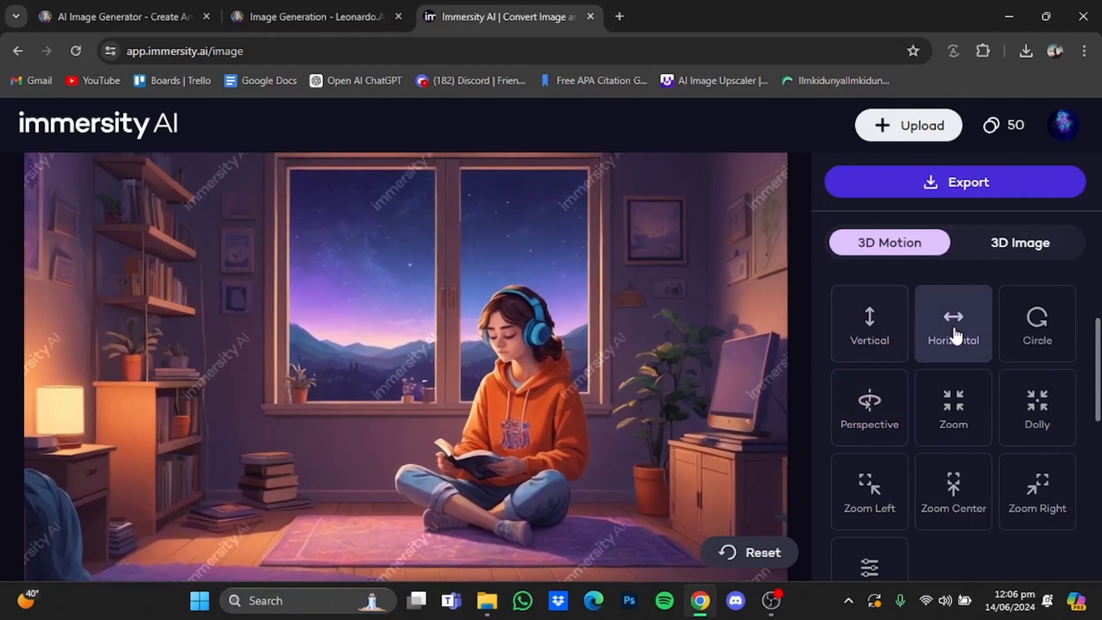
pyautogui.click(1044, 330)
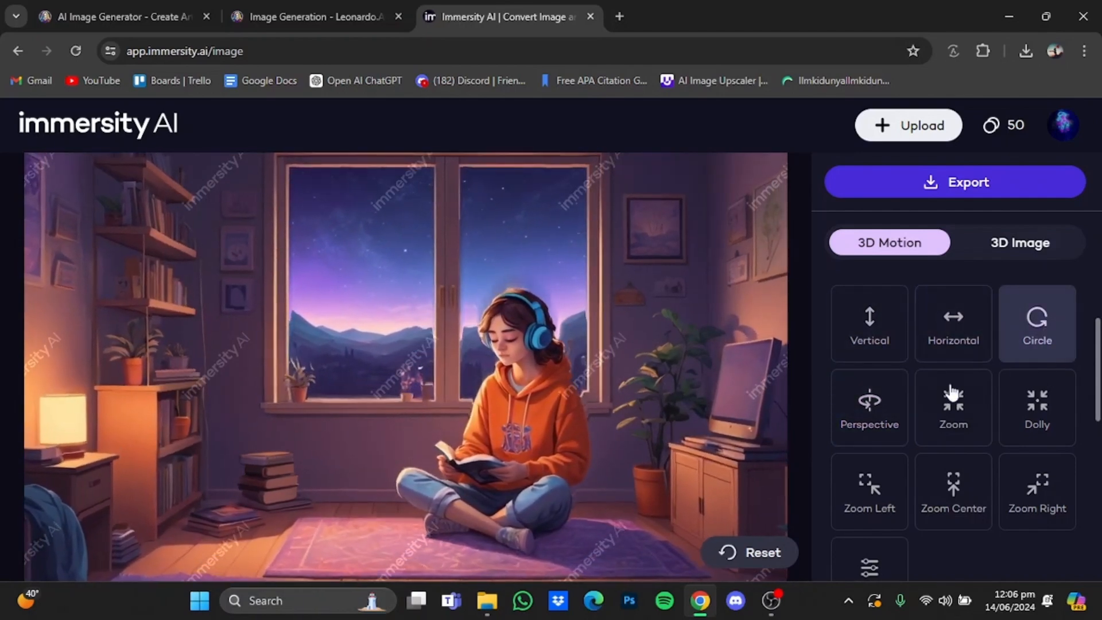
pyautogui.click(881, 423)
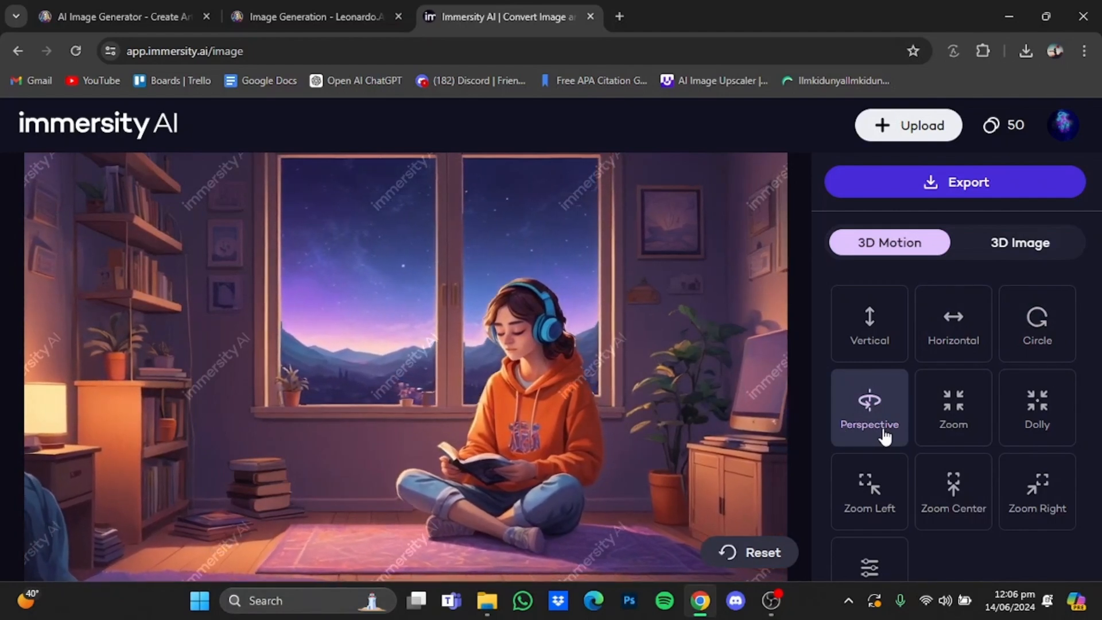
# Step: Set the Amount of Motion for the 3D animation to 16%
pyautogui.scroll(-2, 942, 470)
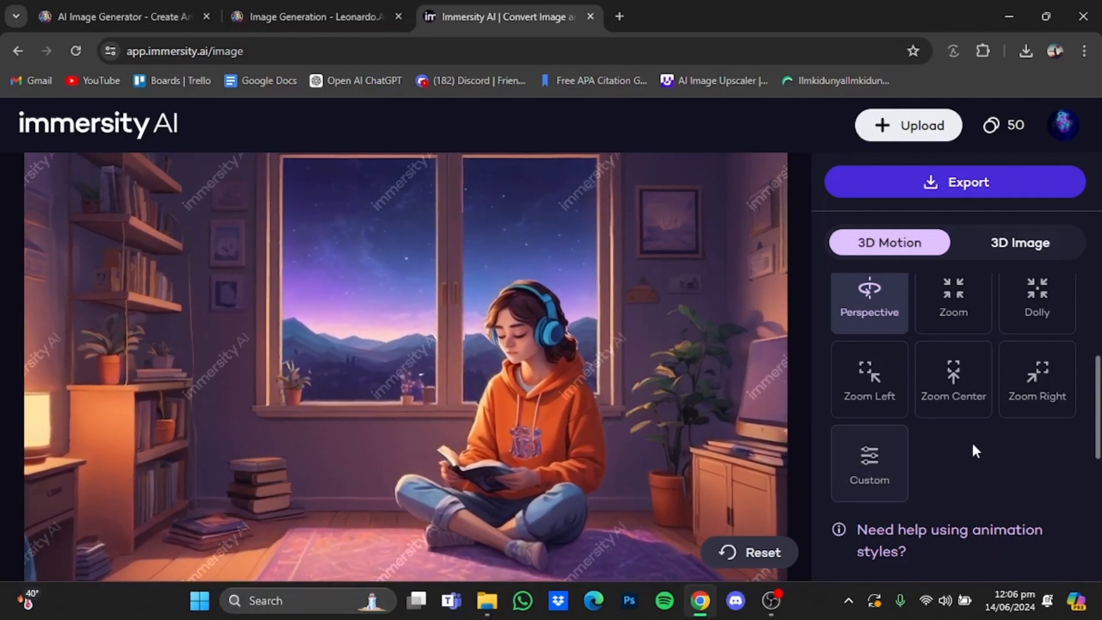
pyautogui.moveTo(1097, 413); pyautogui.dragTo(1096, 517)
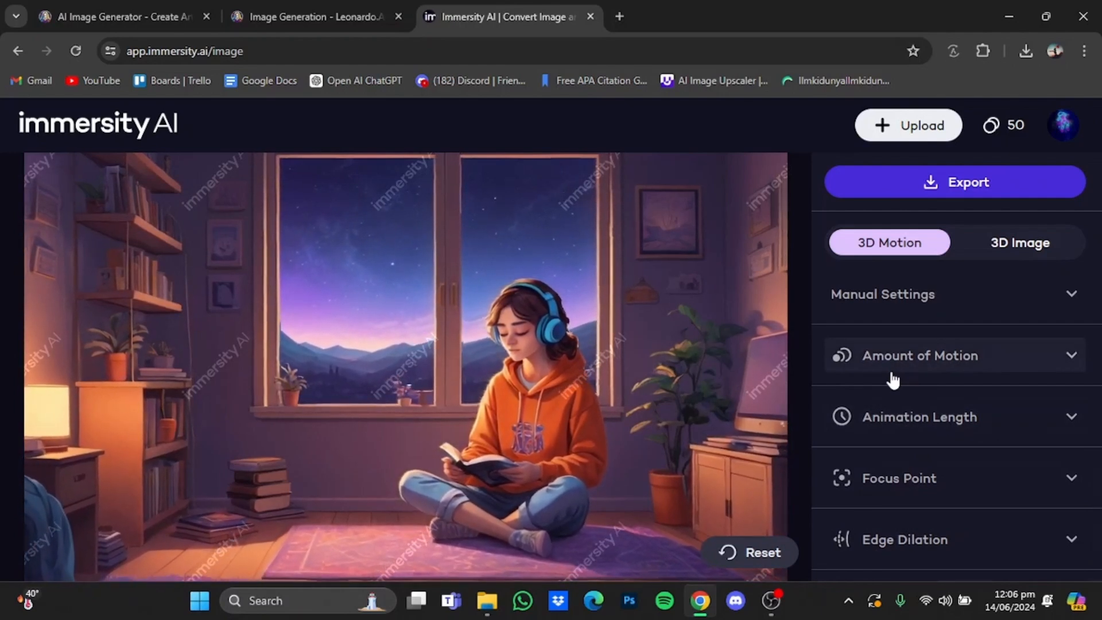
pyautogui.click(891, 372)
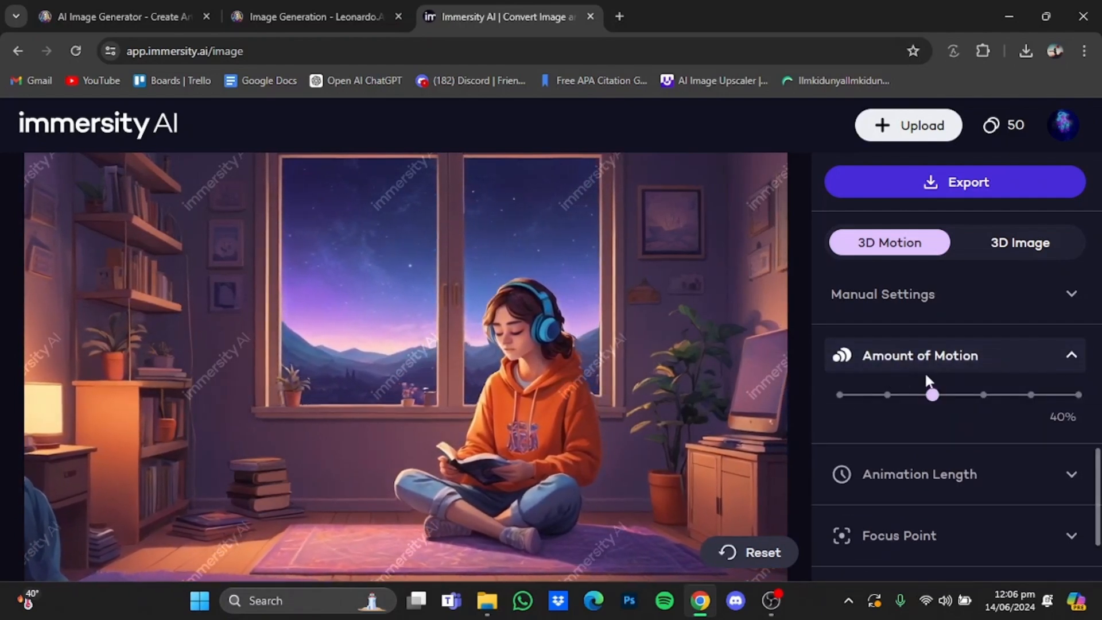
pyautogui.moveTo(939, 396); pyautogui.dragTo(914, 402)
pyautogui.moveTo(895, 402); pyautogui.dragTo(888, 400)
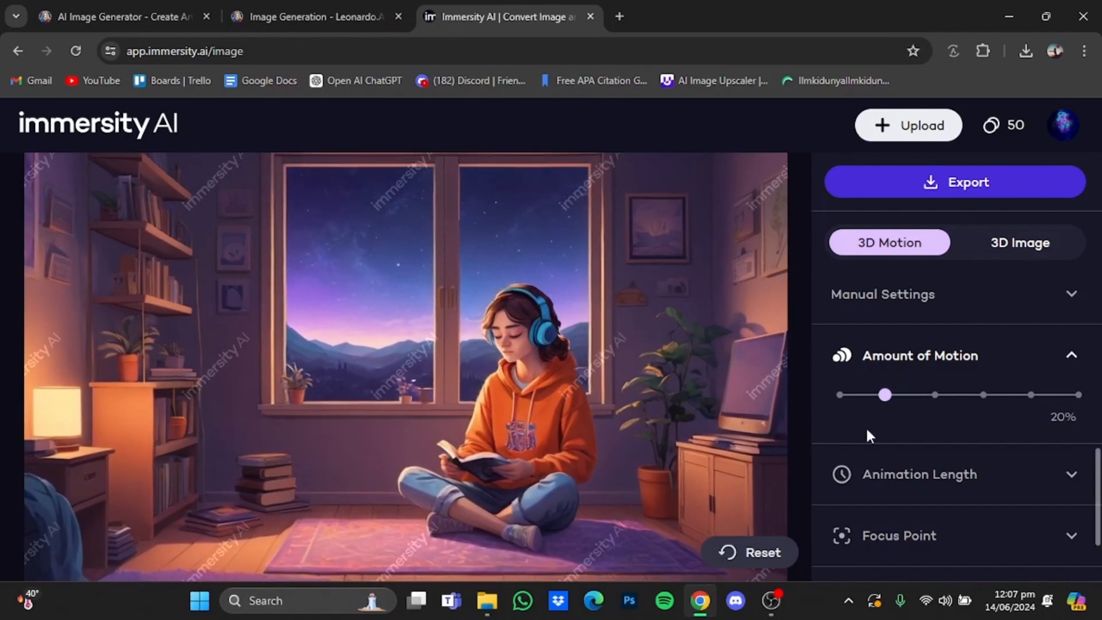
pyautogui.moveTo(881, 406)
pyautogui.mouseDown()
pyautogui.moveTo(866, 405)
pyautogui.moveTo(876, 415)
pyautogui.mouseUp()
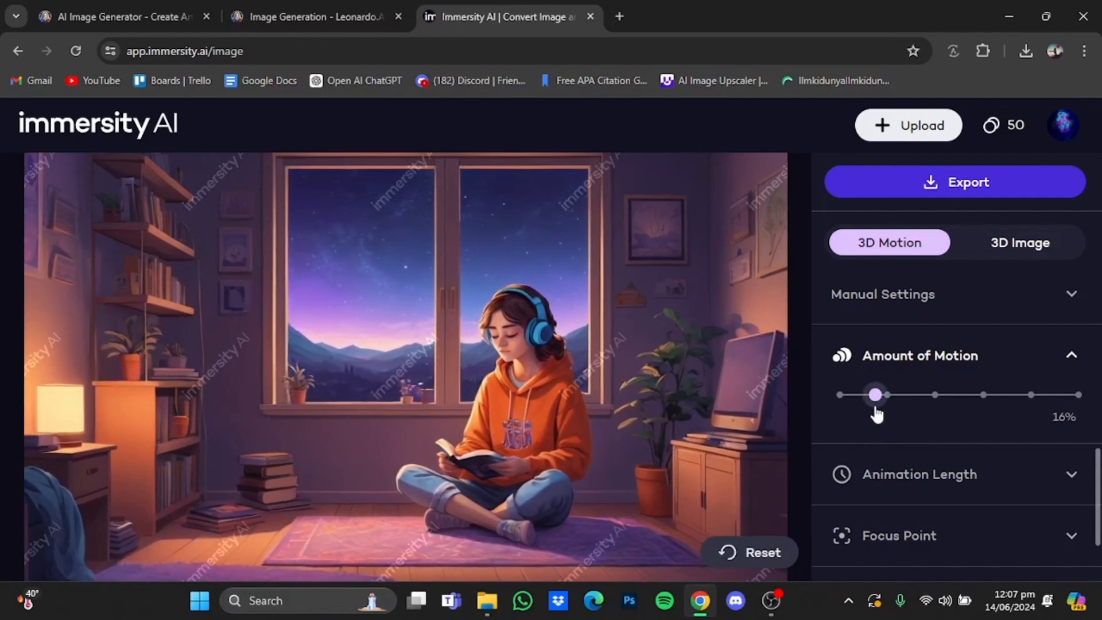
# Step: Try the Amount of Motion at 95%, then bring it back down to 17%
pyautogui.moveTo(877, 410); pyautogui.dragTo(1067, 398)
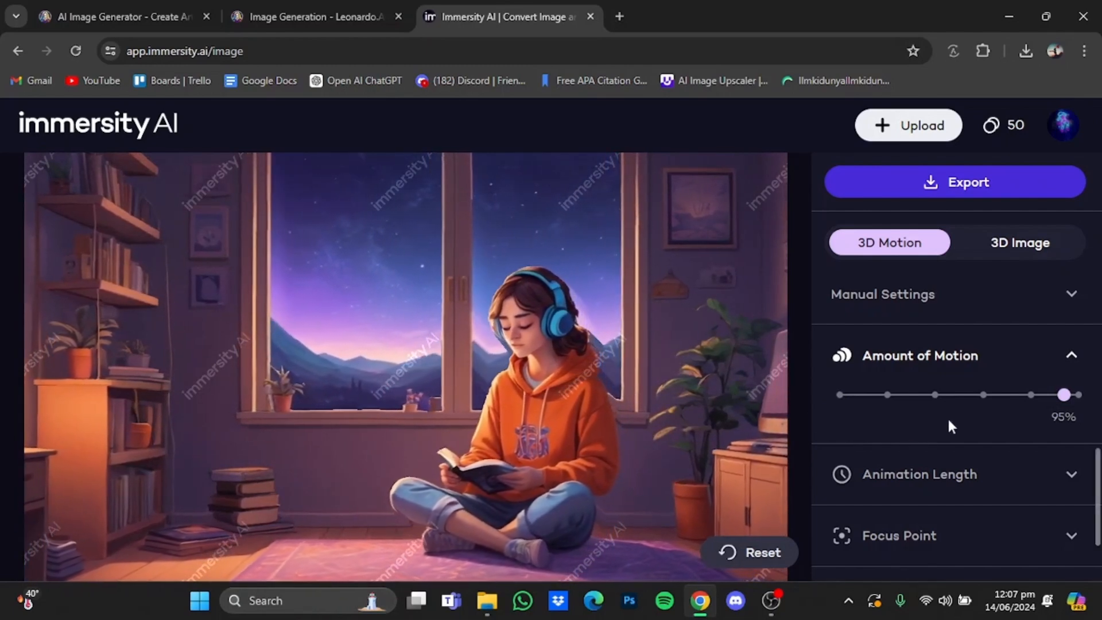
pyautogui.moveTo(1069, 396); pyautogui.dragTo(873, 412)
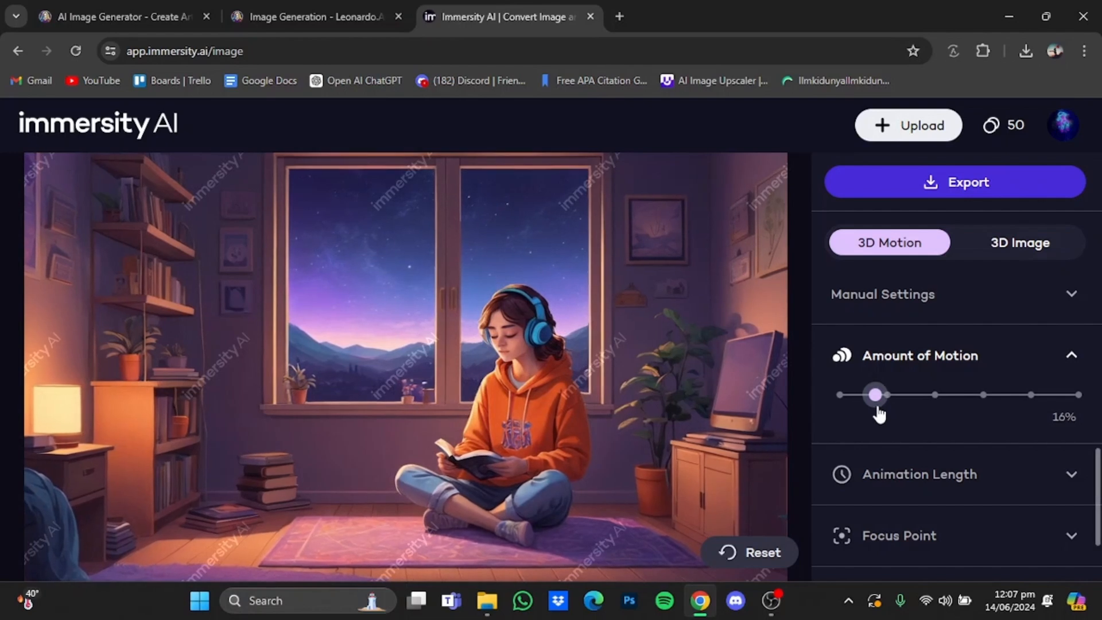
pyautogui.moveTo(874, 412); pyautogui.dragTo(878, 411)
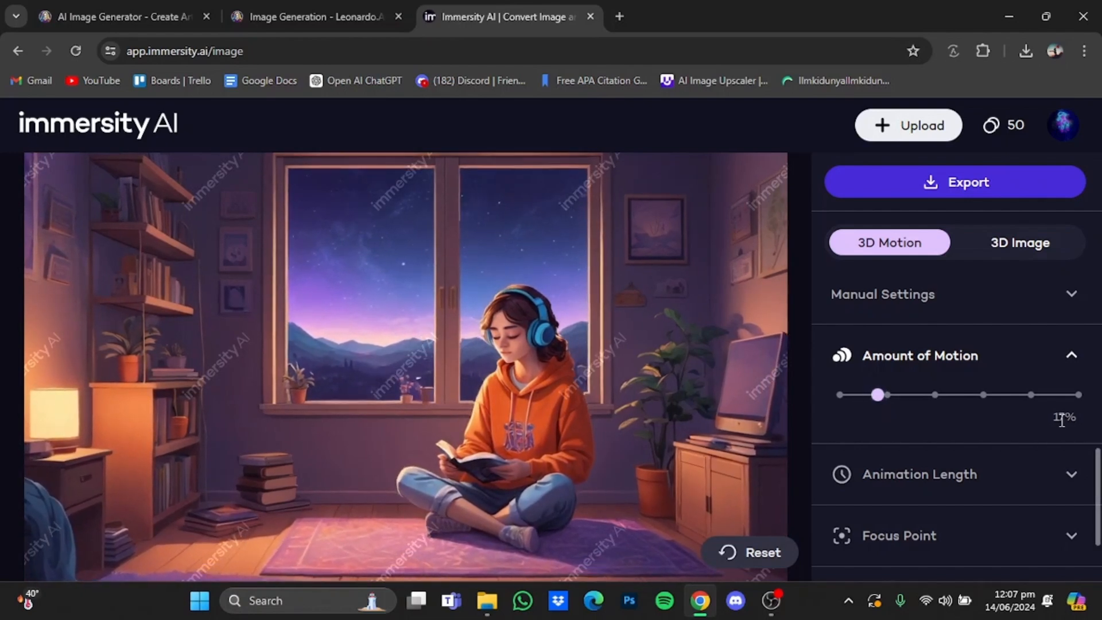
# Step: Try Animation Lengths of 10 and 2 seconds, then set the length to 10 seconds
pyautogui.click(1071, 476)
pyautogui.scroll(-2, 1074, 477)
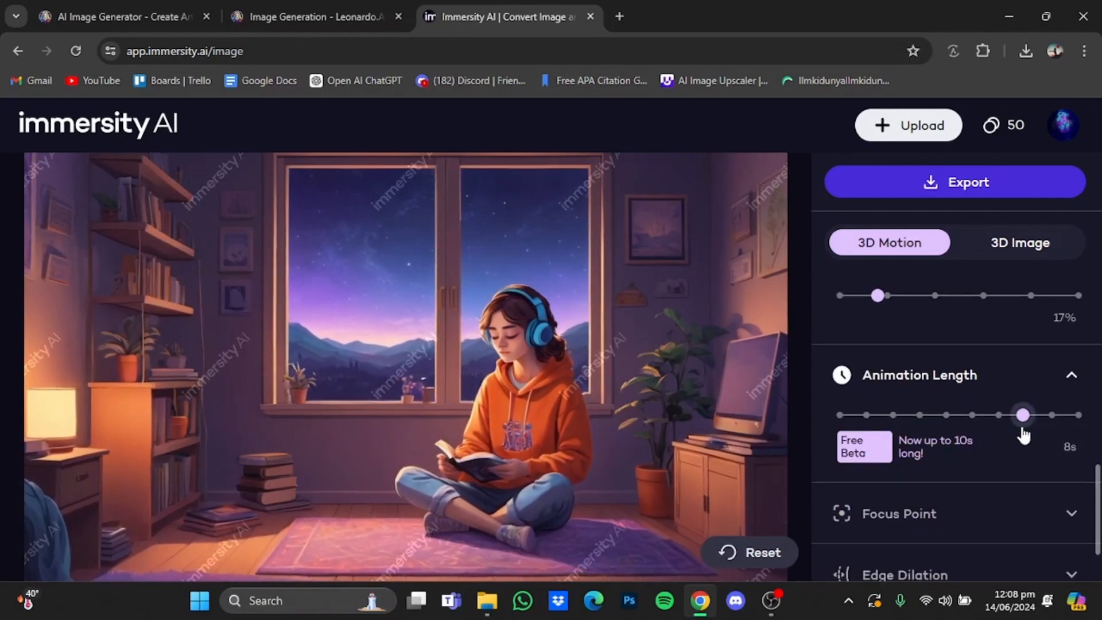
pyautogui.moveTo(1023, 431); pyautogui.dragTo(1077, 429)
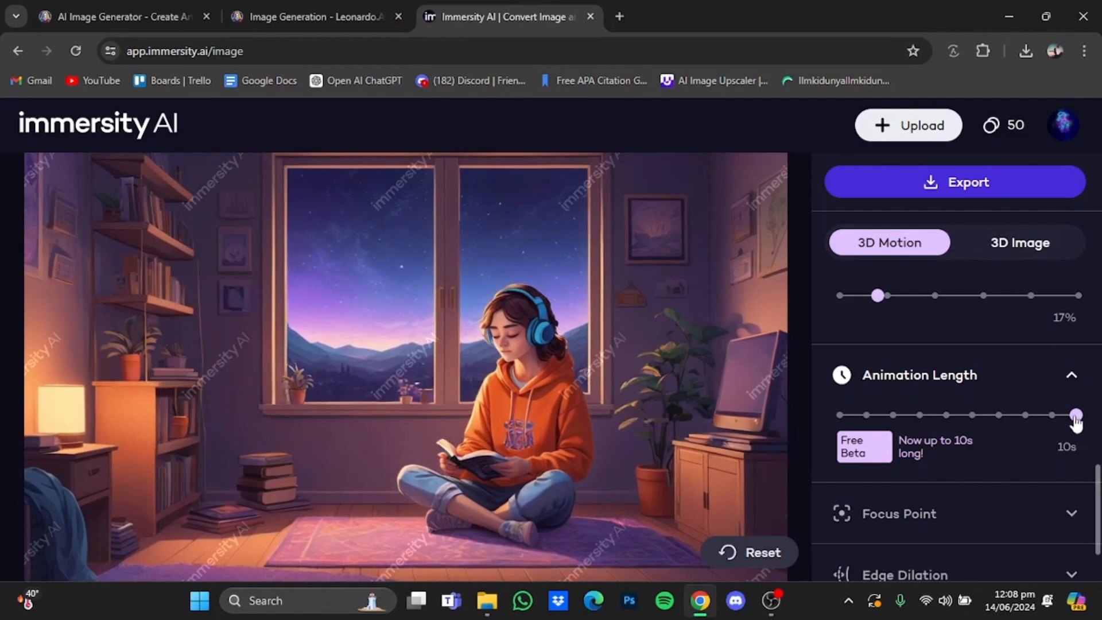
pyautogui.click(865, 416)
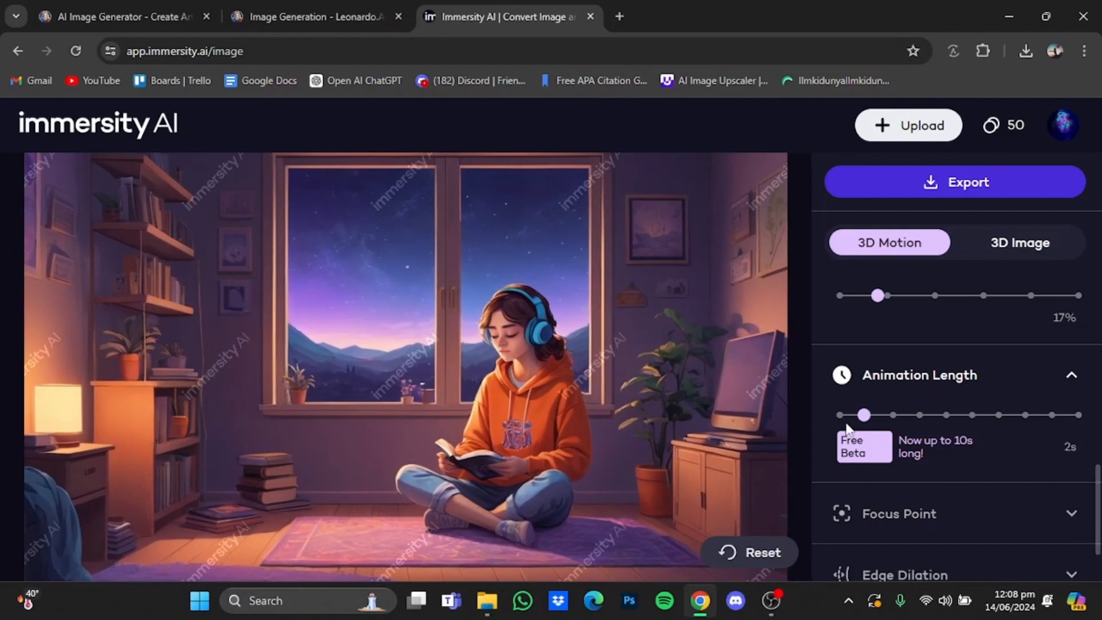
pyautogui.moveTo(863, 416); pyautogui.dragTo(1092, 414)
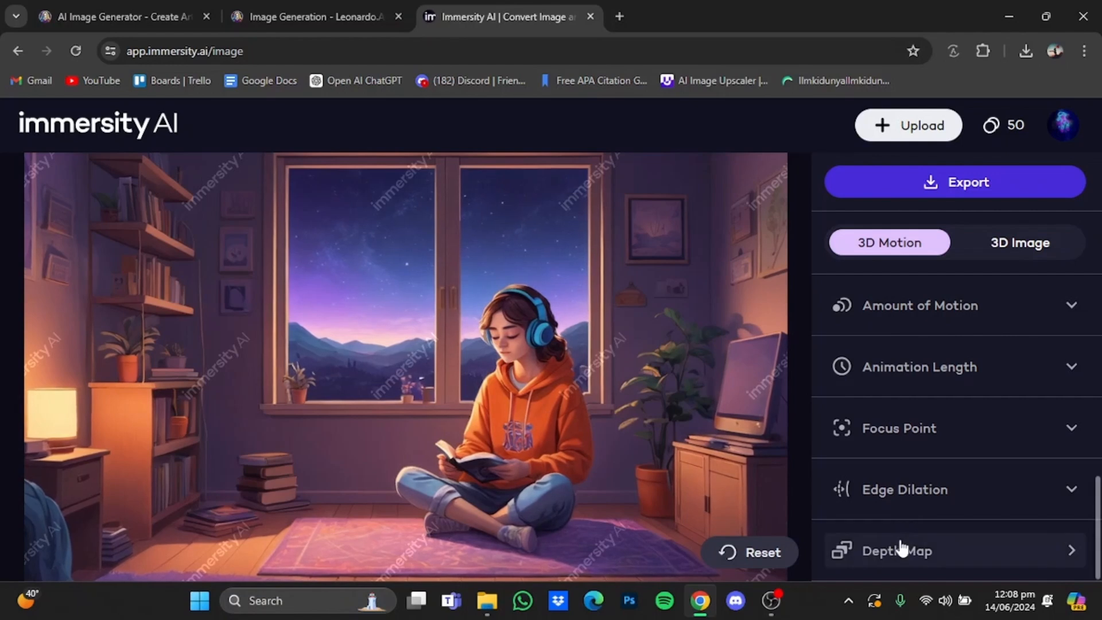
# Step: Set the Amount of Motion to 20%
pyautogui.scroll(1, 932, 525)
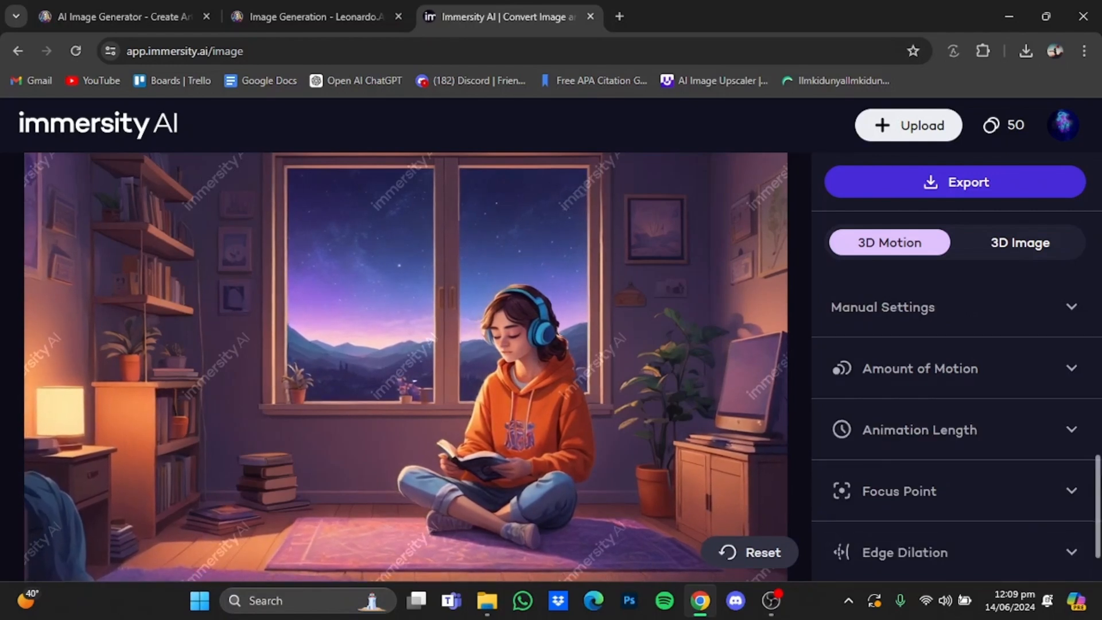
pyautogui.click(1068, 369)
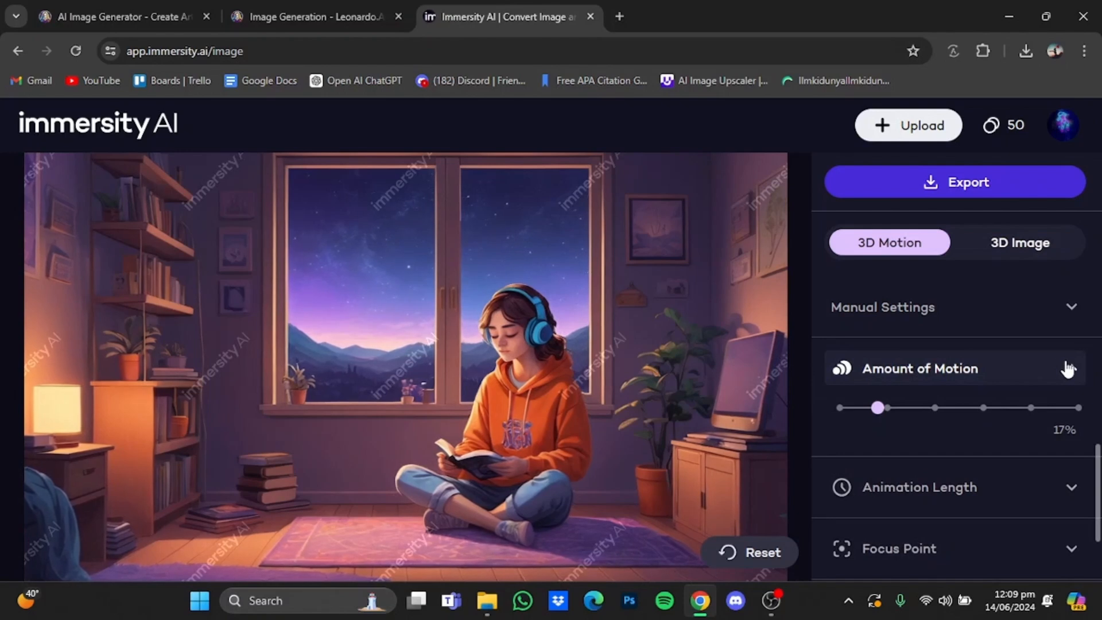
pyautogui.moveTo(878, 410); pyautogui.dragTo(886, 413)
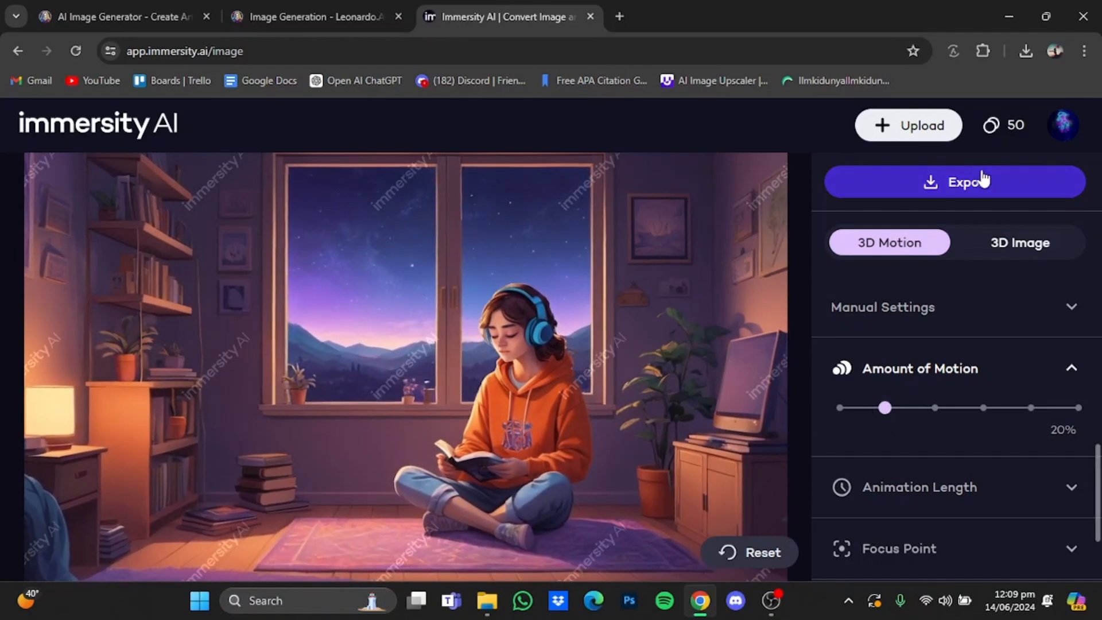
# Step: Start exporting the 3D animation with the Number of Repetitions set to 2
pyautogui.click(983, 180)
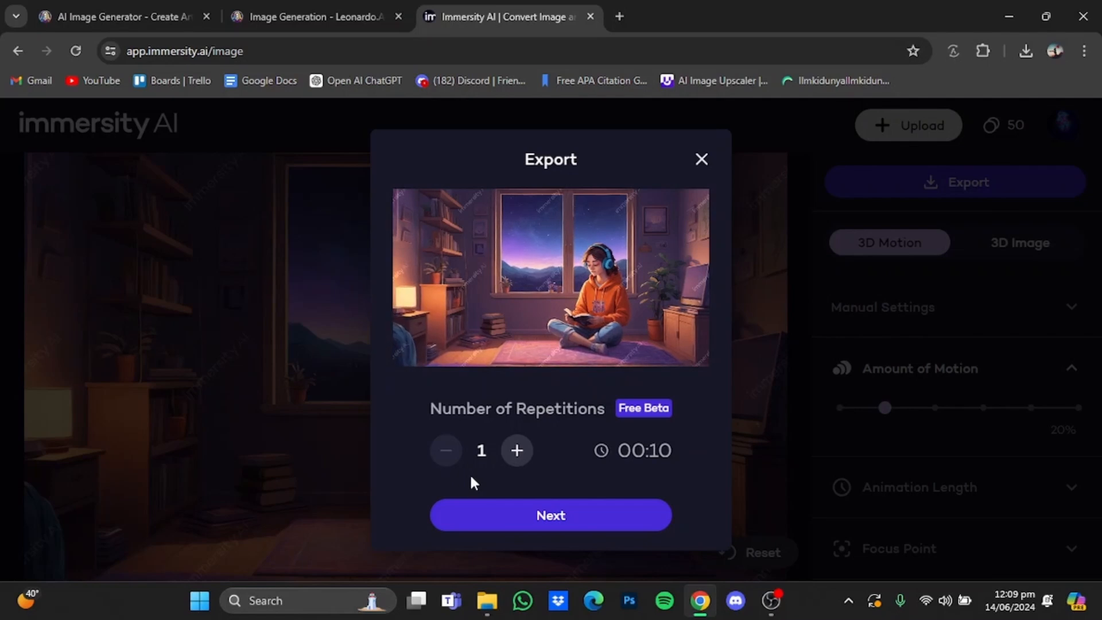
pyautogui.click(517, 450)
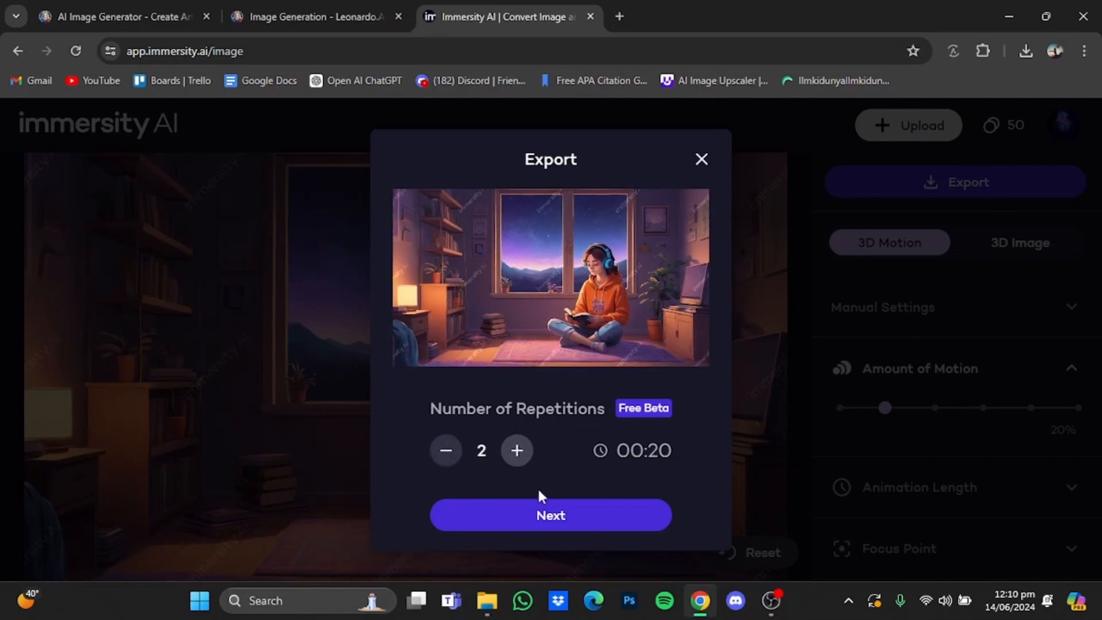
pyautogui.click(543, 515)
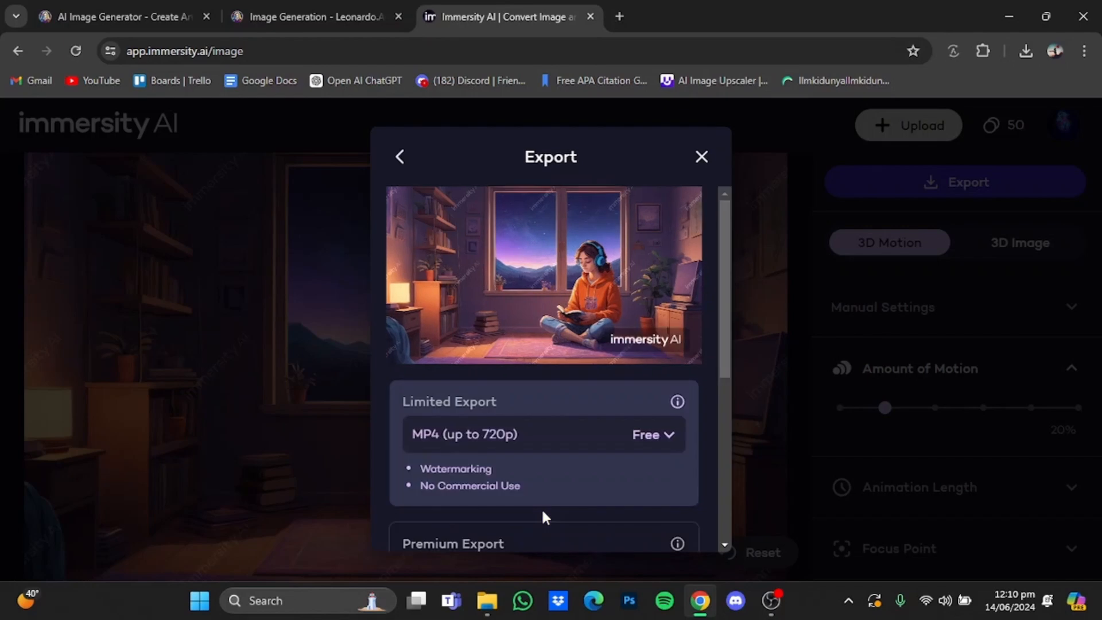
# Step: Export the animation with the Premium Export MP4 (up to 4K) option and save it to the Desktop as lofi ANIMATION
pyautogui.scroll(-2, 727, 265)
pyautogui.scroll(-1, 718, 297)
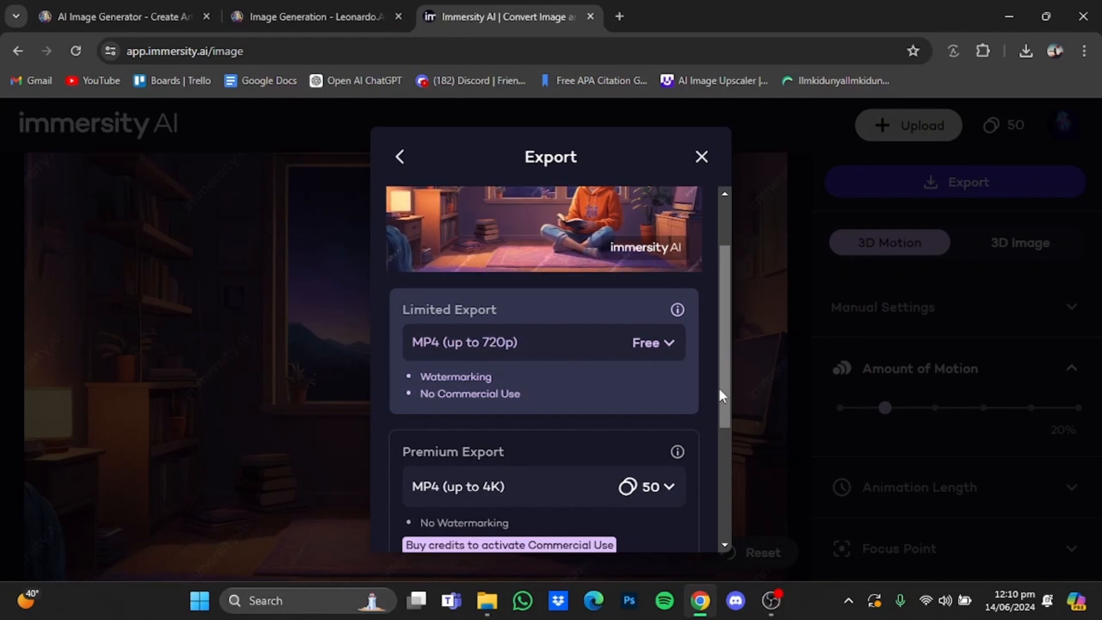
pyautogui.moveTo(719, 388); pyautogui.dragTo(717, 428)
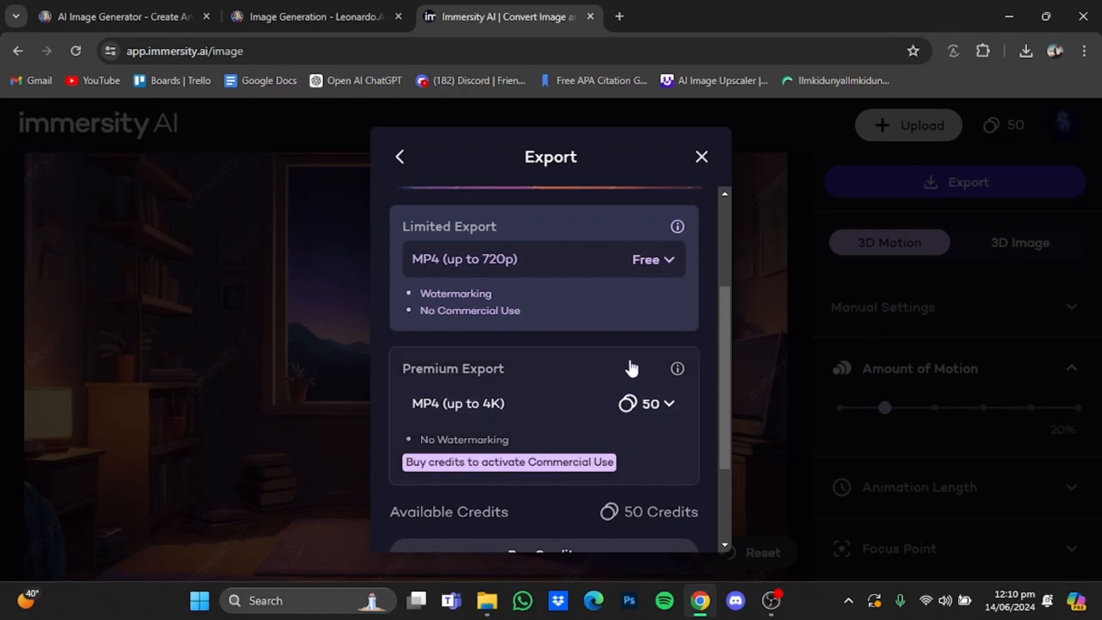
pyautogui.click(609, 367)
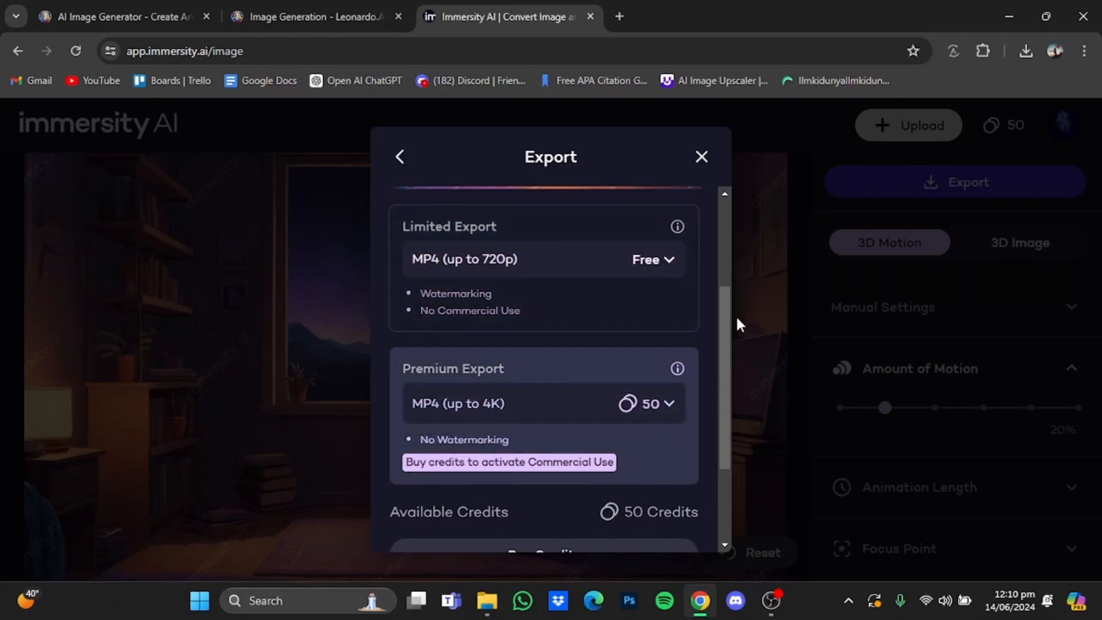
pyautogui.moveTo(725, 322); pyautogui.dragTo(719, 370)
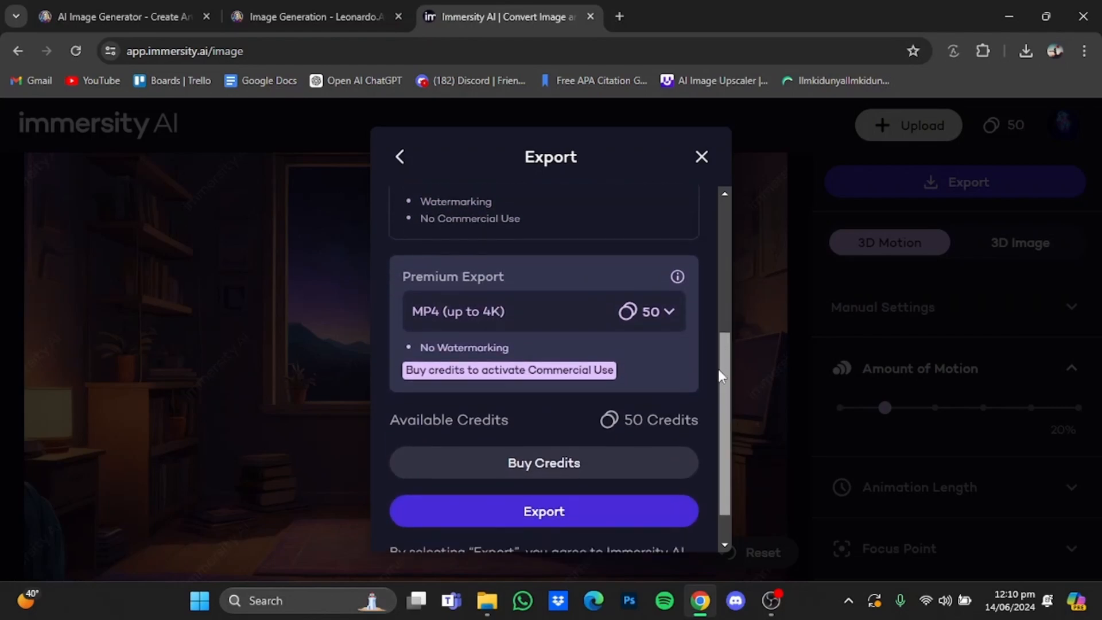
pyautogui.click(583, 529)
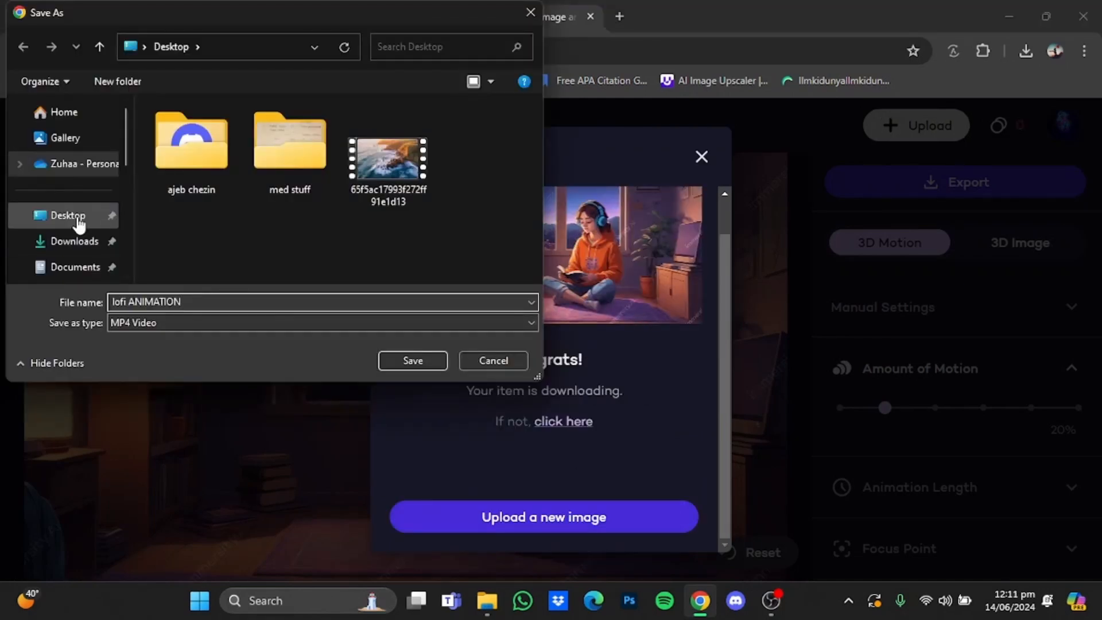
pyautogui.click(385, 361)
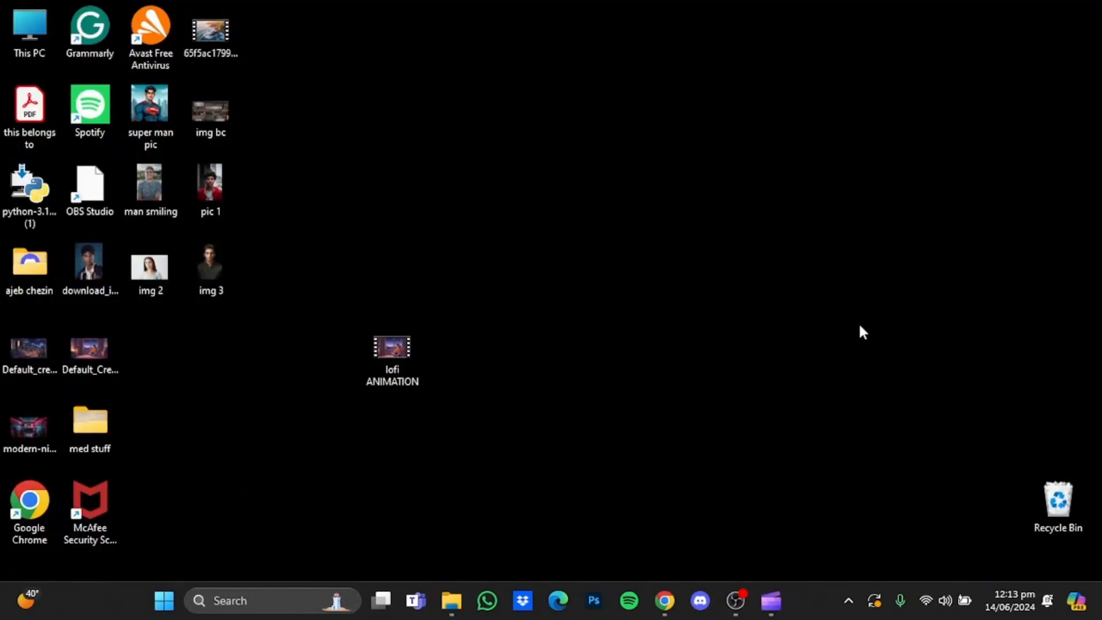
# Step: Switch to Microsoft Clipchamp and add the lofi ANIMATION video to the timeline
pyautogui.click(788, 591)
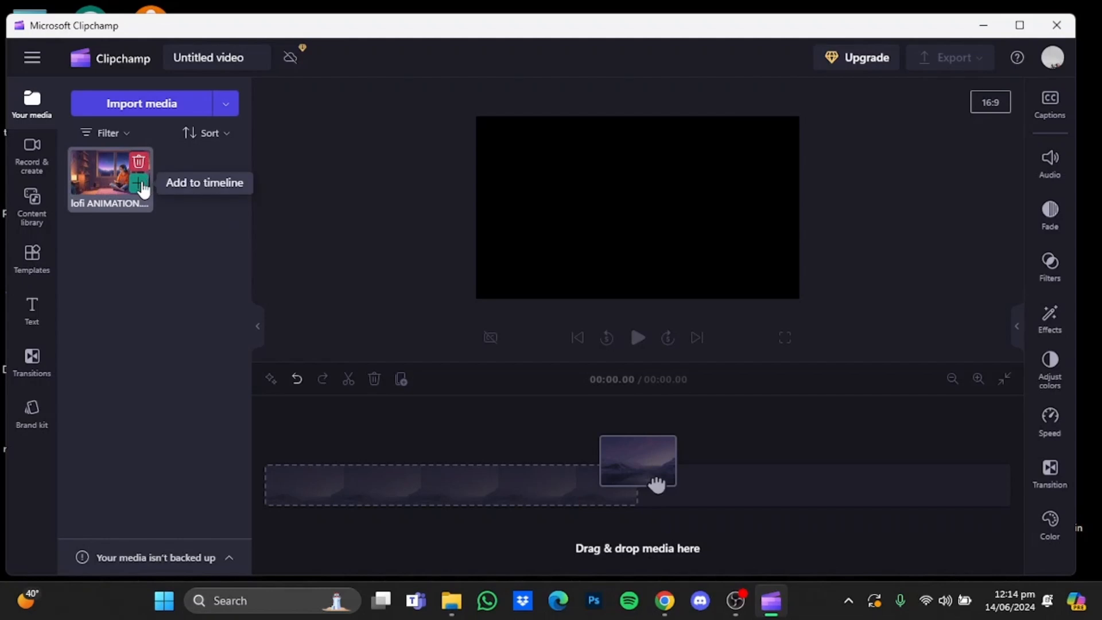
pyautogui.click(142, 185)
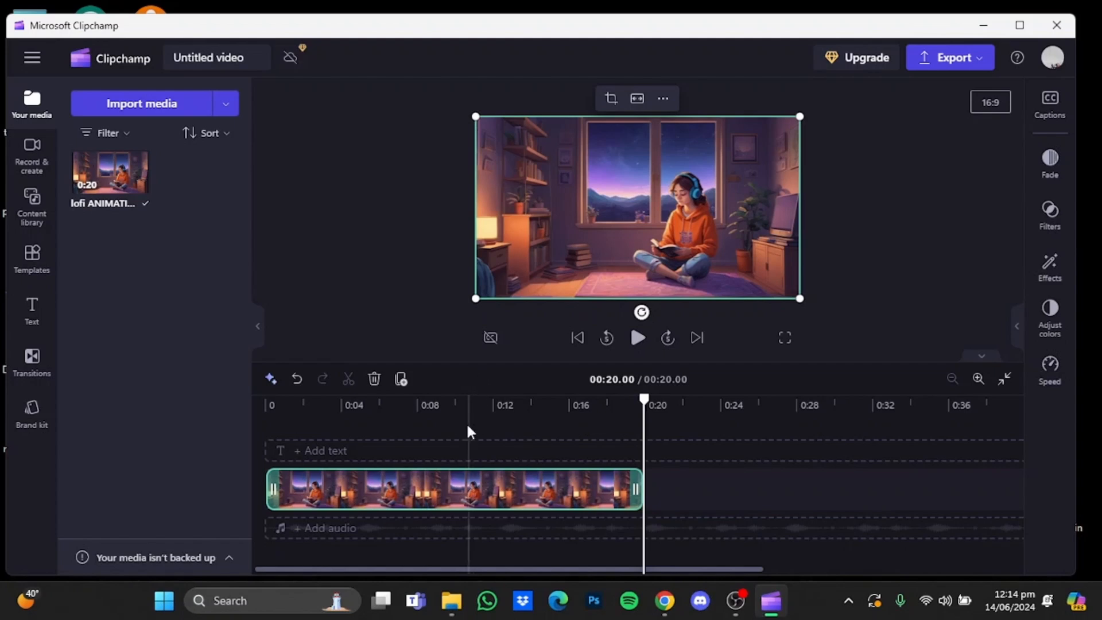
# Step: Duplicate the lofi ANIMATION clip twice so three copies play back to back on the timeline
pyautogui.rightClick(481, 498)
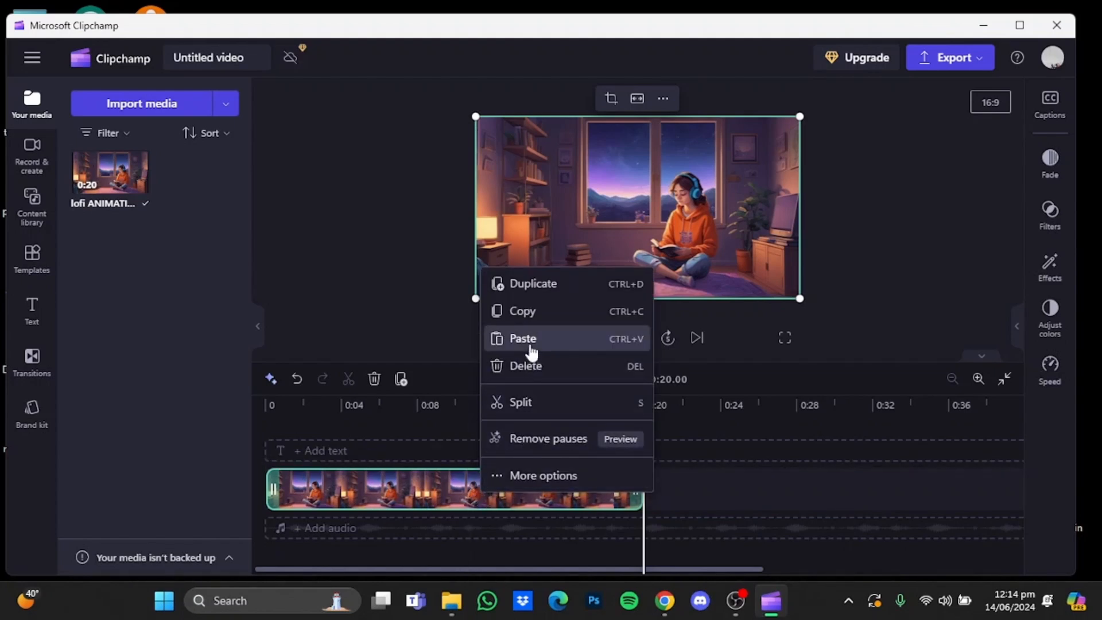
pyautogui.click(536, 294)
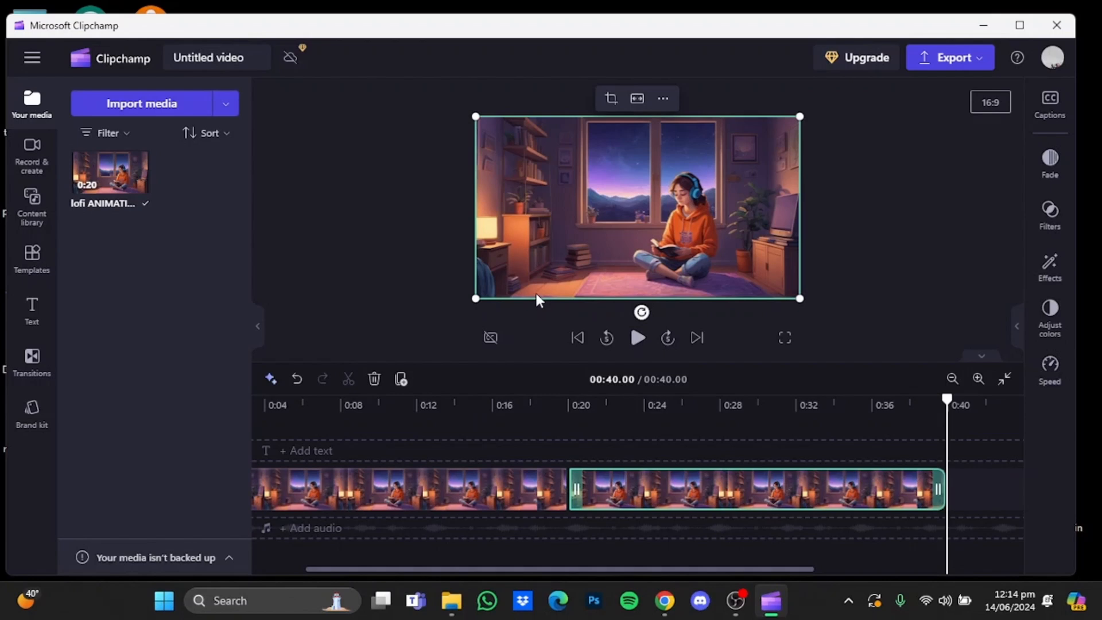
pyautogui.rightClick(722, 491)
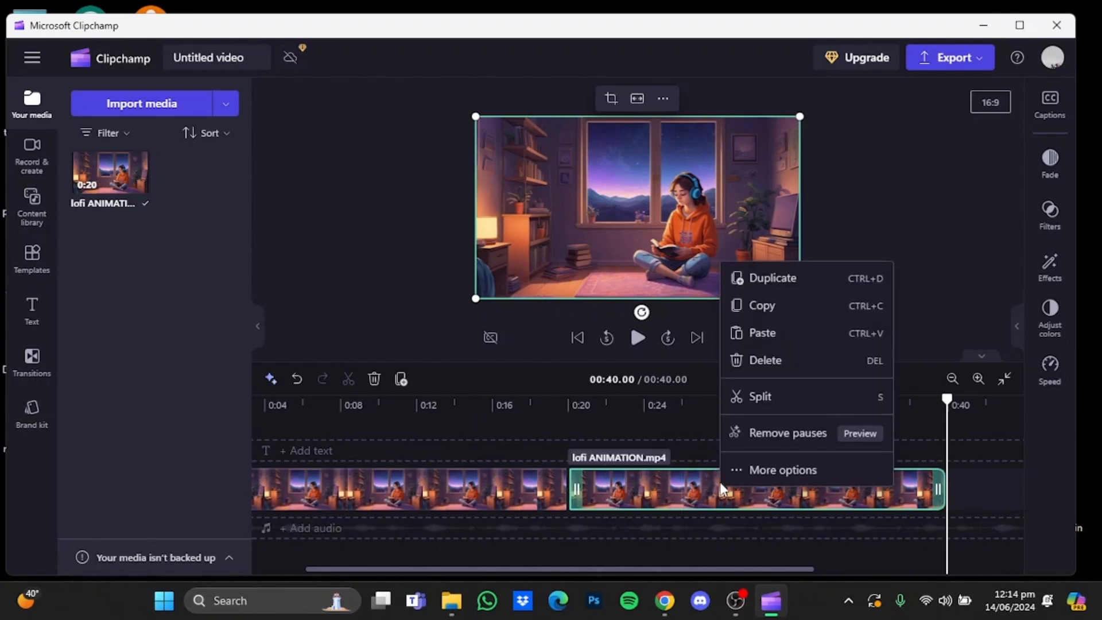
pyautogui.click(815, 281)
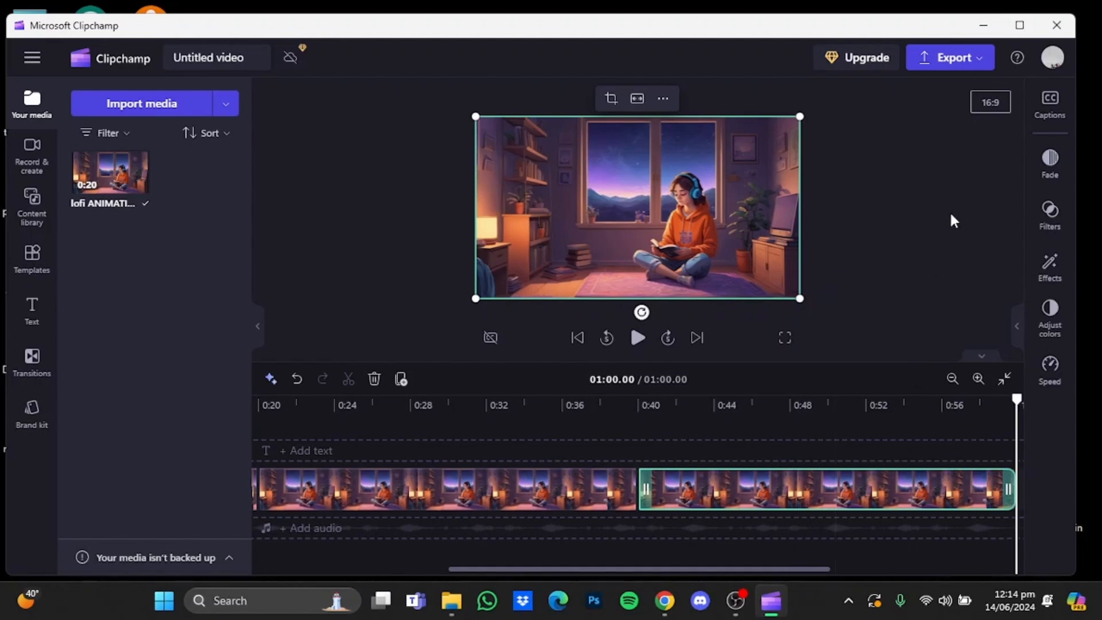